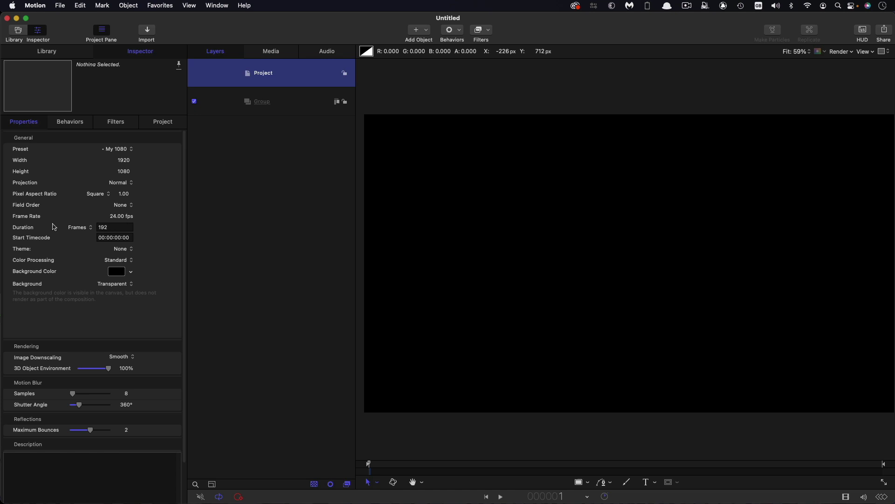
Switch the project duration display to seconds, then back to frames
left_click(84, 228)
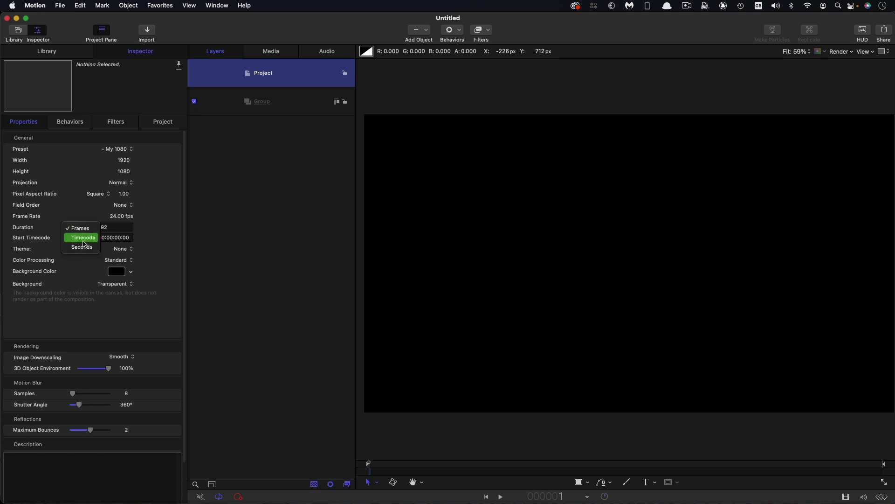
left_click(82, 248)
left_click(83, 228)
left_click(79, 209)
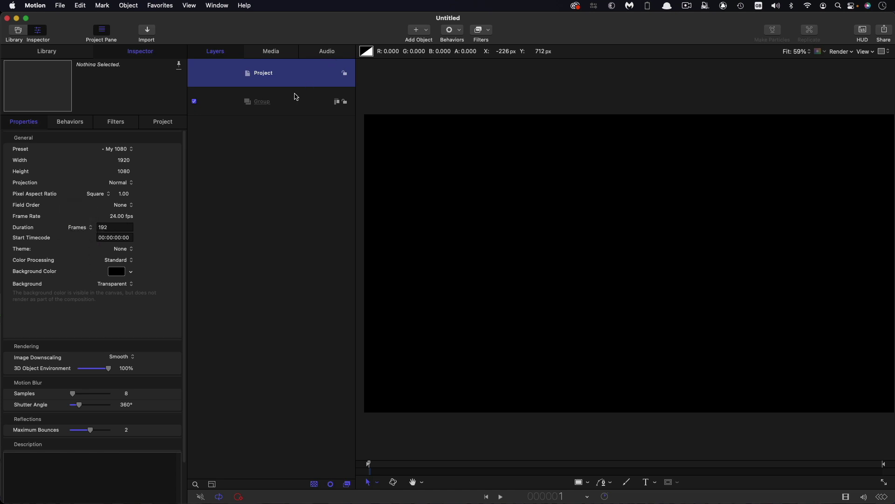
Drag the Caustics generator from the Library's Generators into the Group and select it
left_click(290, 102)
left_click(48, 50)
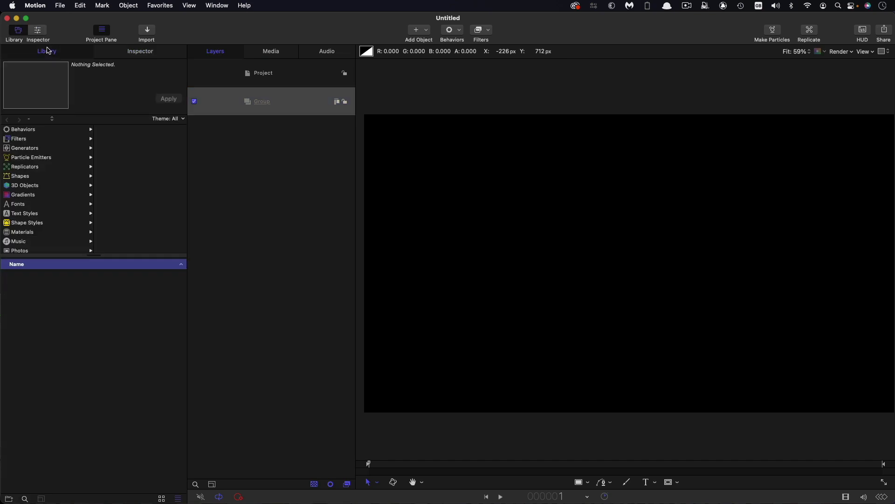
left_click(26, 154)
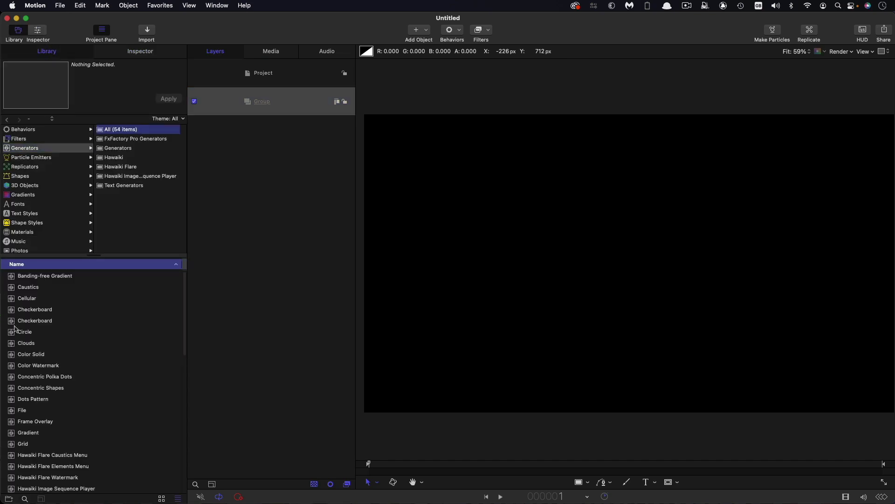
left_click_drag(12, 289, 276, 104)
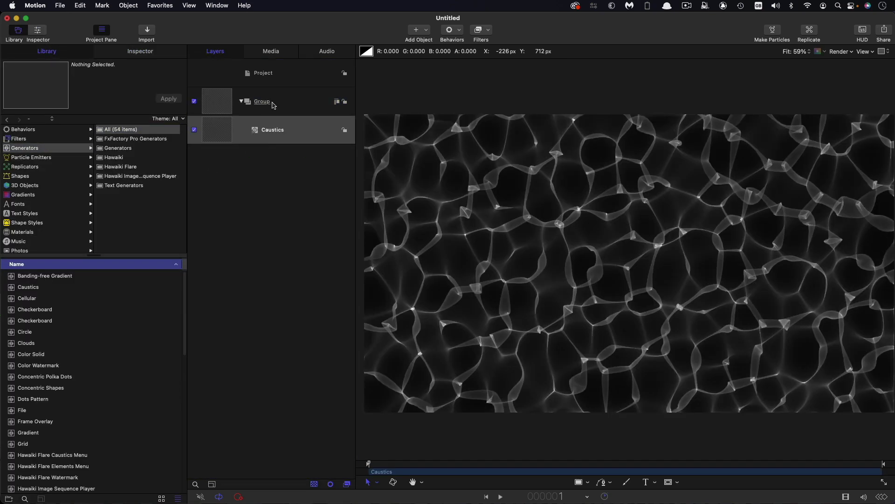
left_click(220, 130)
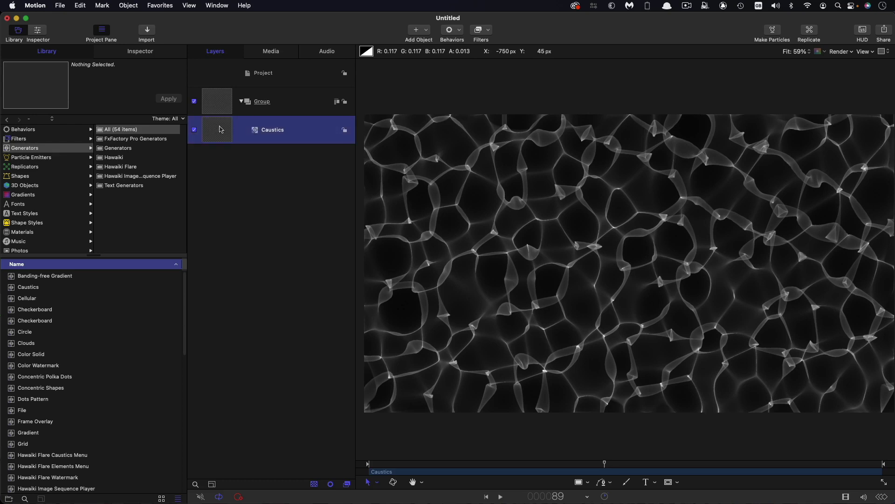
Apply the Distortion > Polar filter to the Caustics layer
left_click(492, 30)
mouse_move(489, 87)
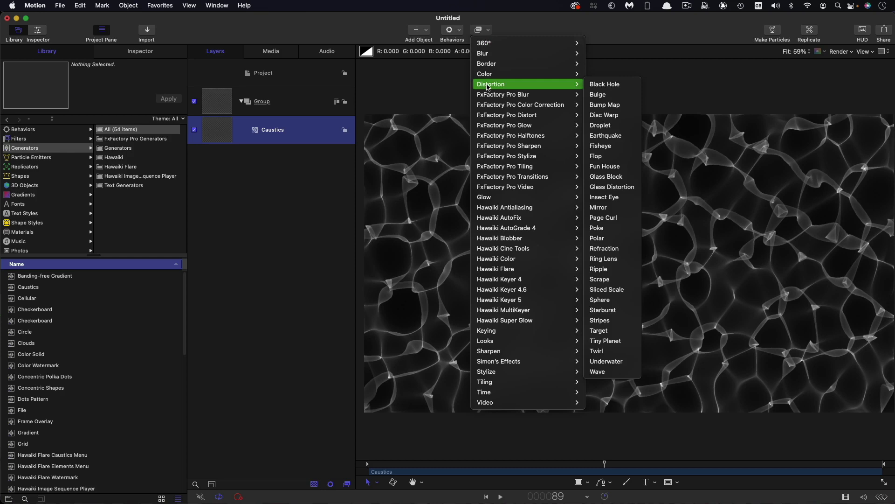
left_click(603, 239)
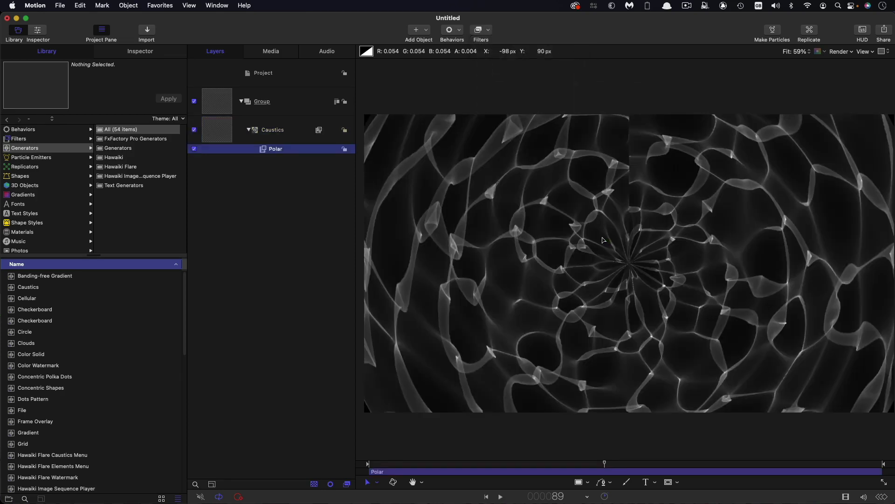
Scrub back to frame 48 and toggle Polar off and on during playback to compare
left_click_drag(406, 465, 622, 479)
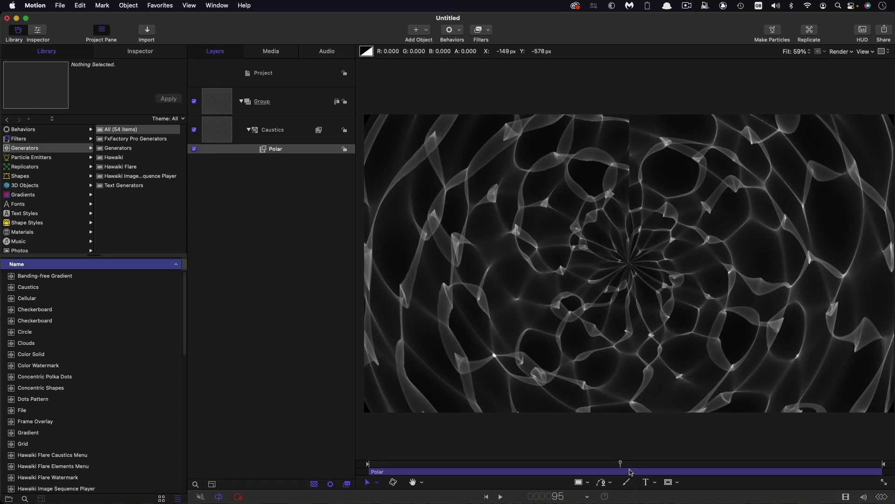
left_click_drag(631, 472, 495, 472)
left_click(195, 149)
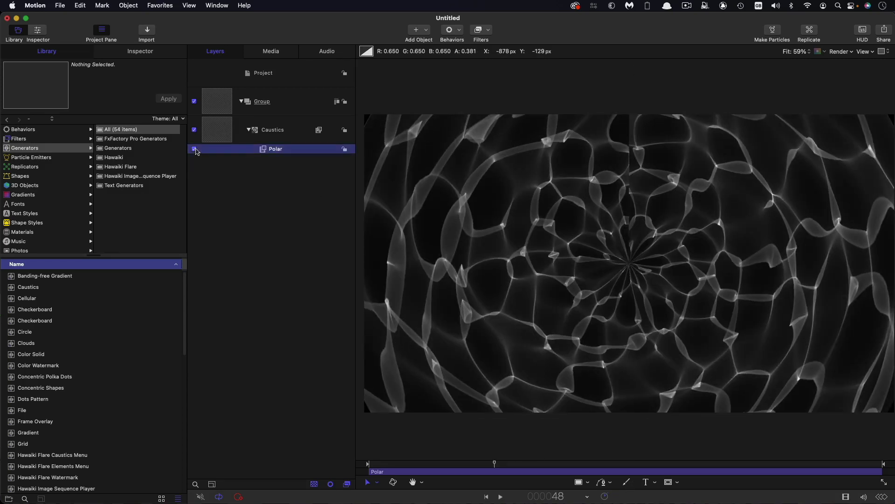
key("space")
left_click(194, 149)
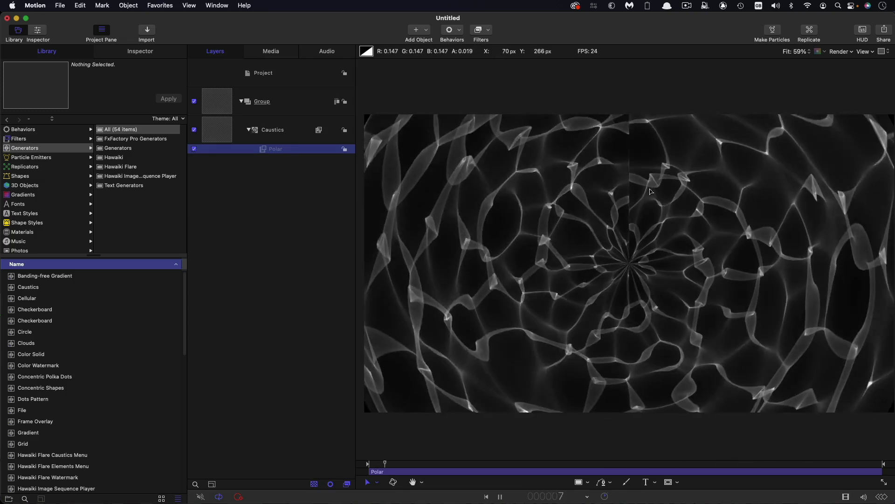
Add a Tiling > Offset filter to the caustics and move it after Polar
left_click(488, 30)
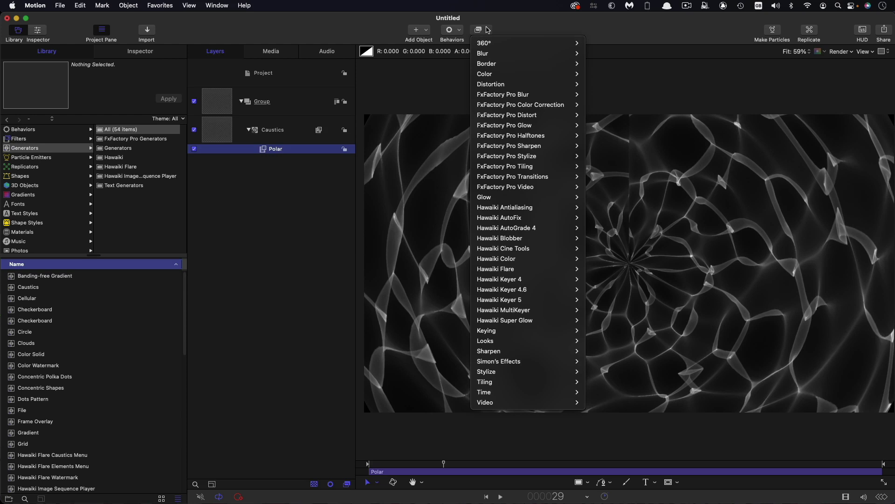
mouse_move(503, 382)
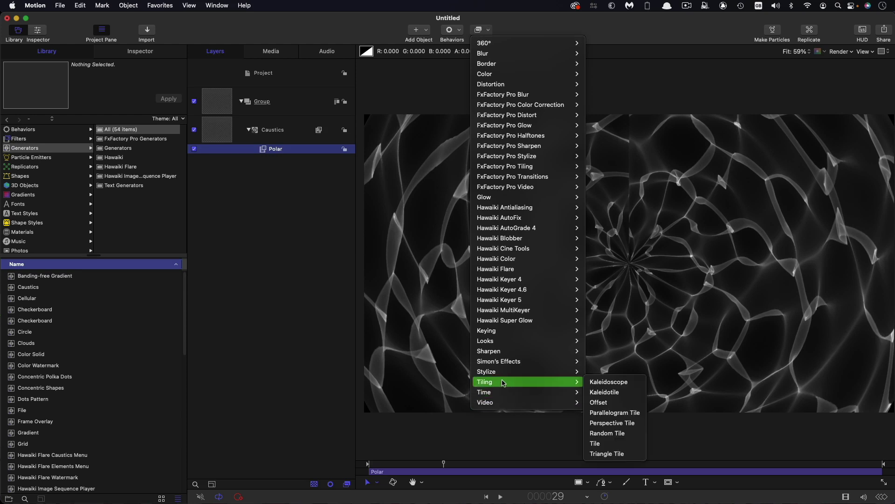
left_click(614, 404)
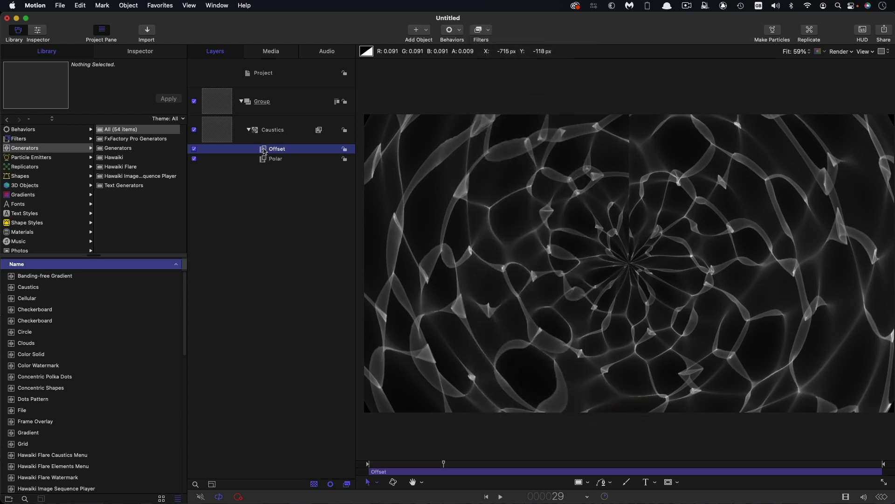
key("super+bracketleft")
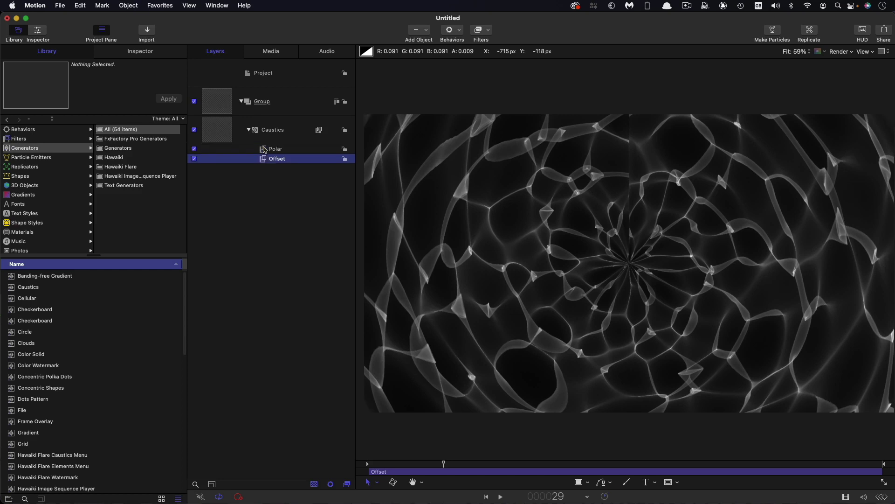
left_click(134, 55)
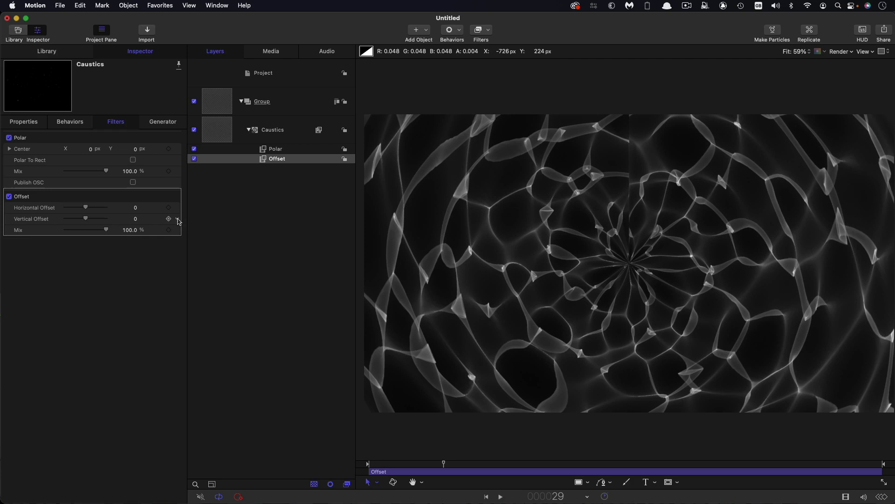
Attach a Ramp behavior to Vertical Offset with End Value 25 and preview it
right_click(179, 221)
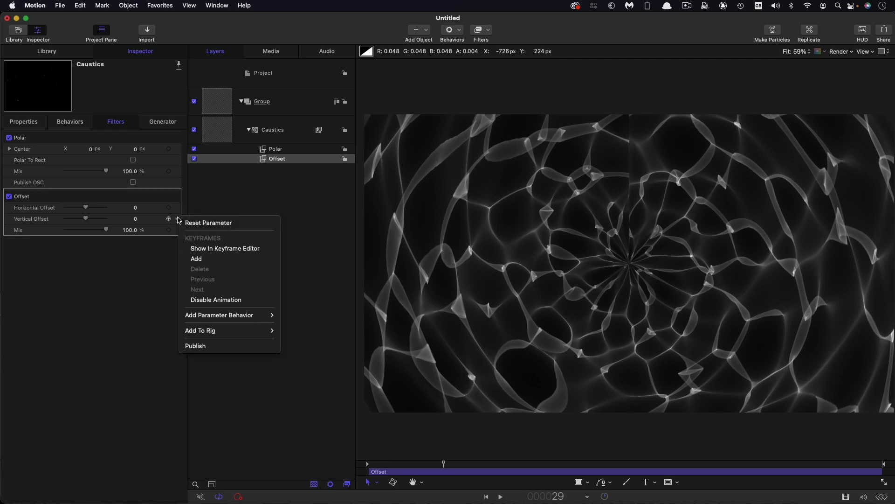
mouse_move(193, 317)
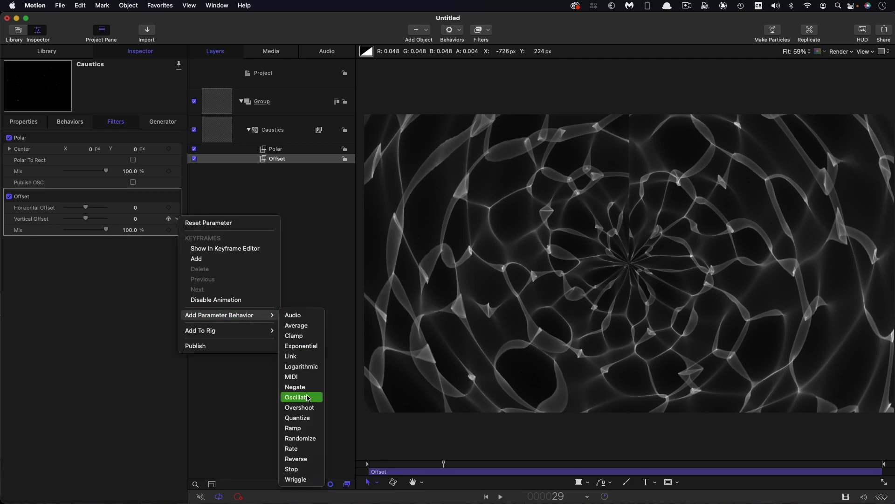
left_click(305, 428)
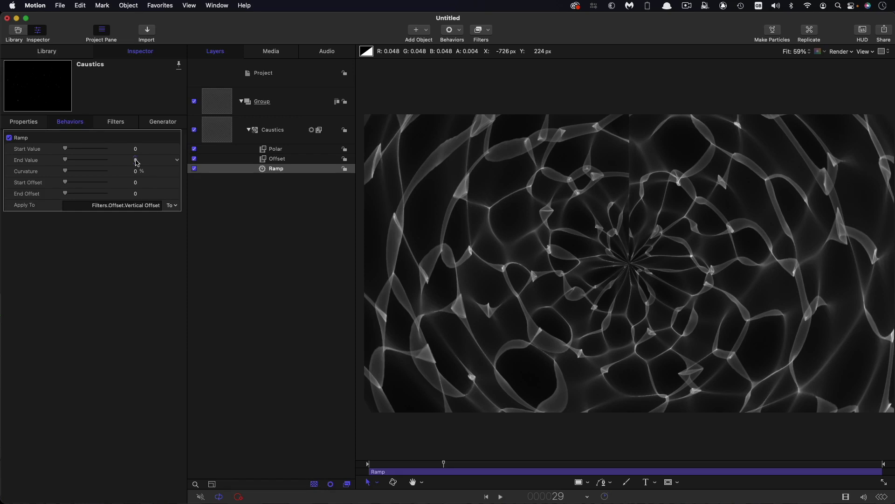
type("25")
key("Return")
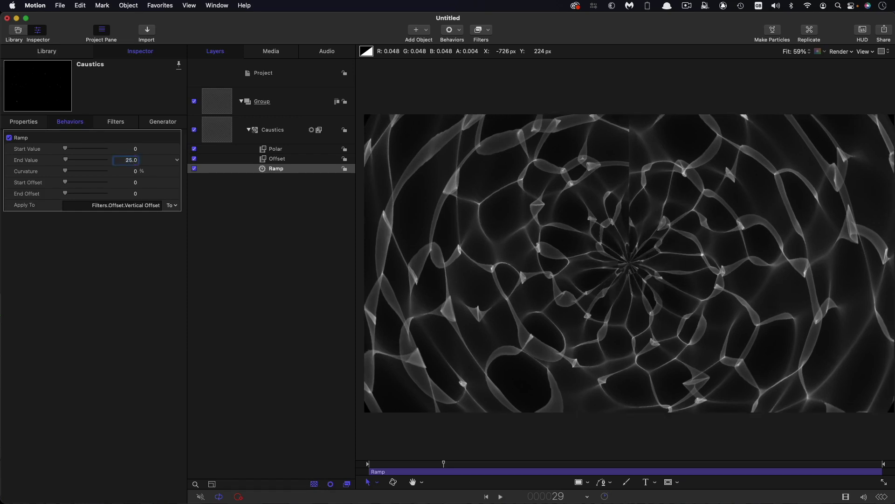
key("space")
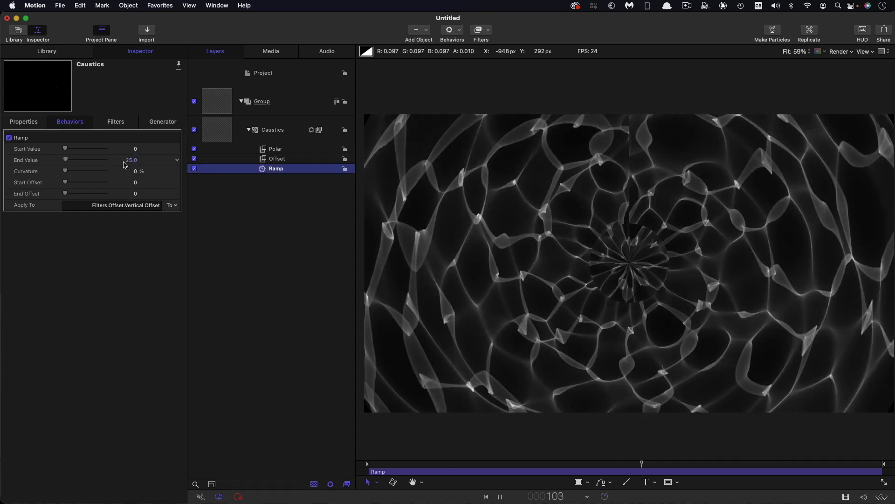
Try a Ramp end value of 100, then restore it to 25
left_click(131, 161)
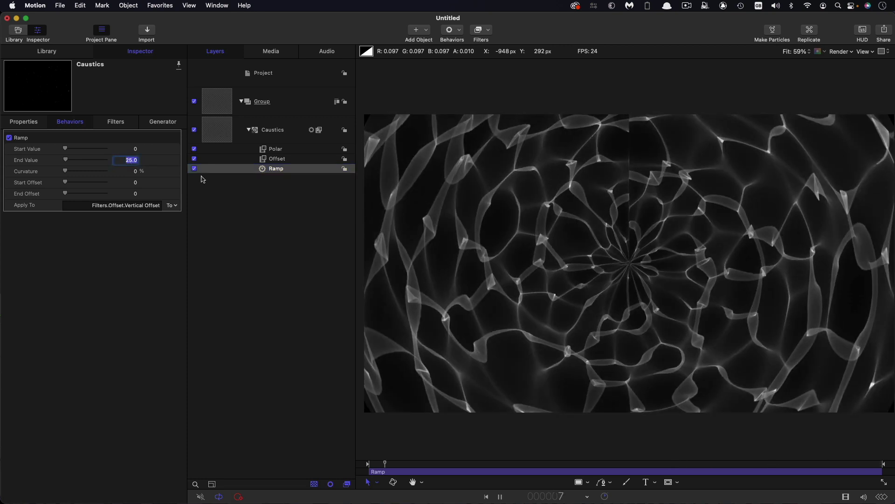
type("100")
key("Return")
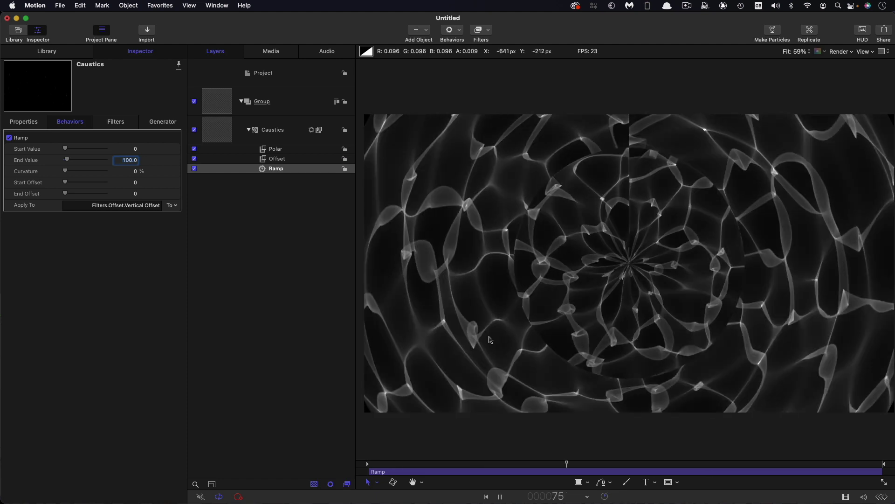
left_click(124, 163)
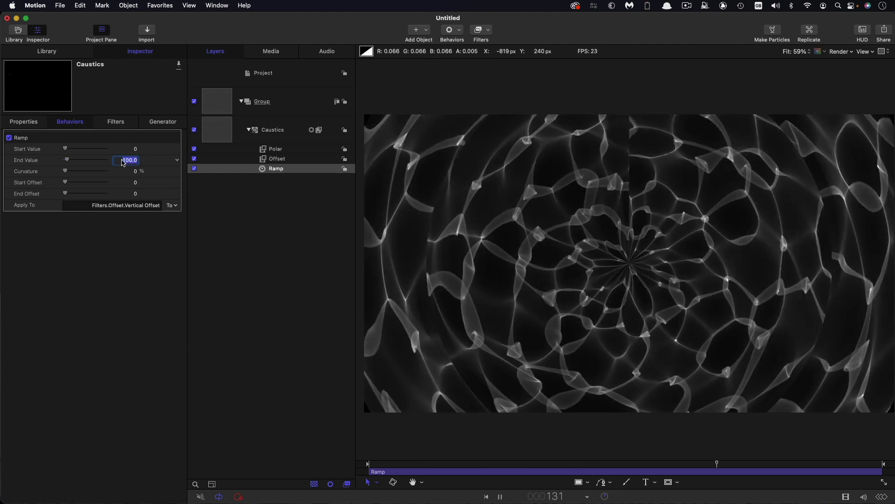
type("25")
key("Return")
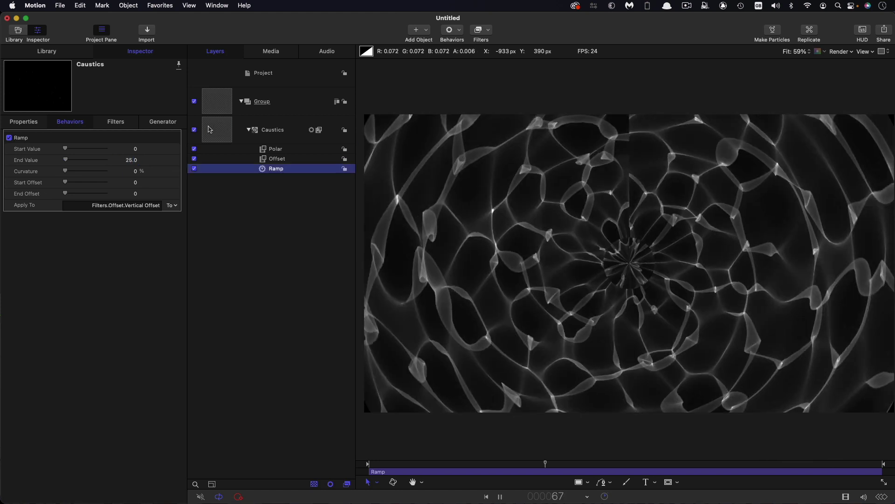
left_click(210, 130)
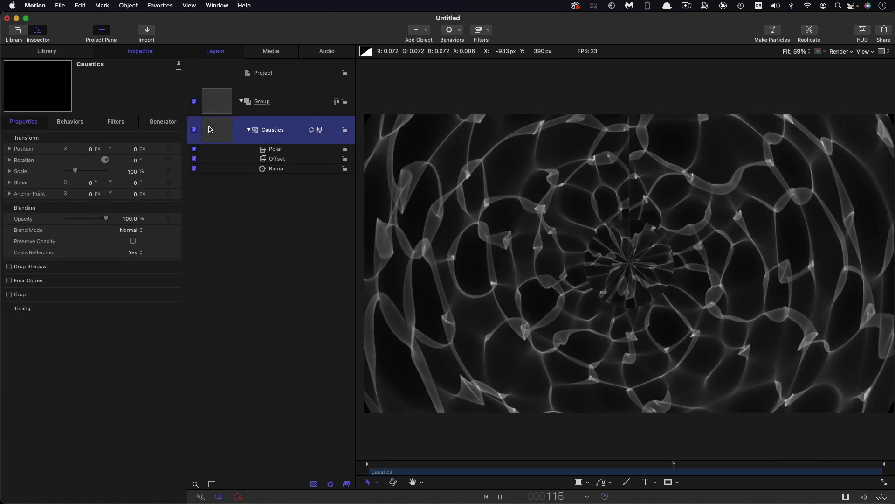
Add a Tiling > Random Tile filter to the caustics with Radius 480
left_click(489, 30)
mouse_move(510, 381)
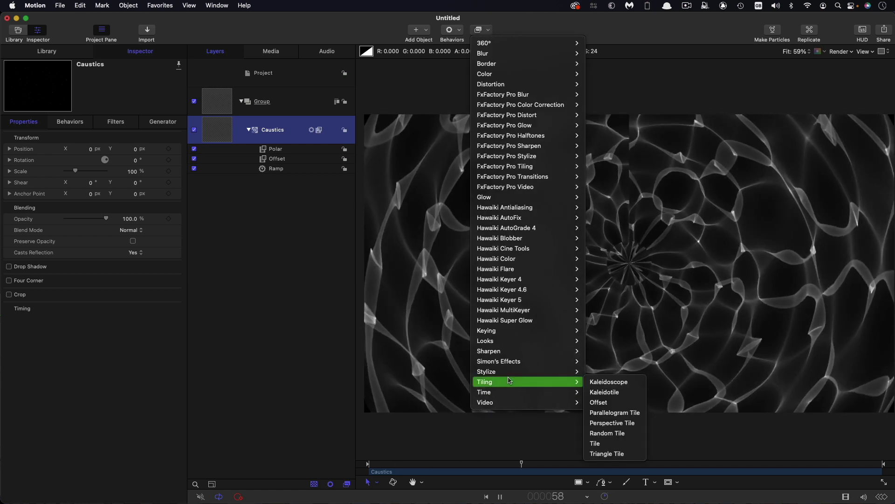
left_click(617, 433)
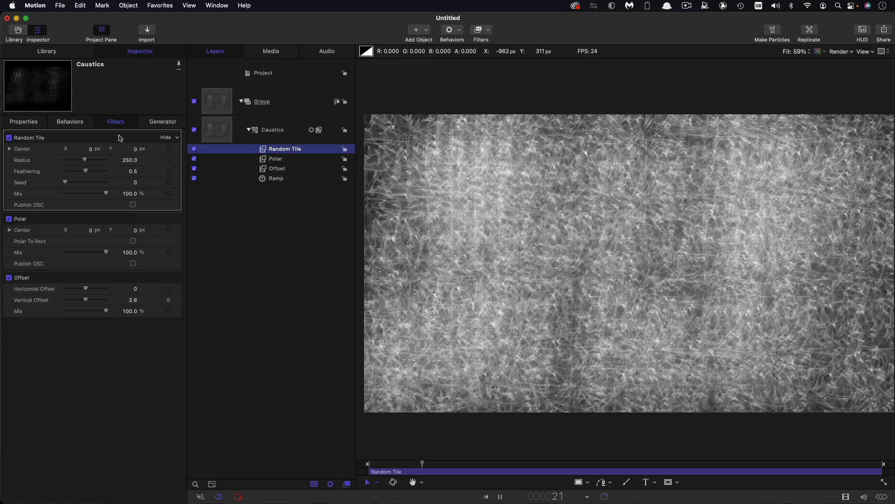
left_click(179, 197)
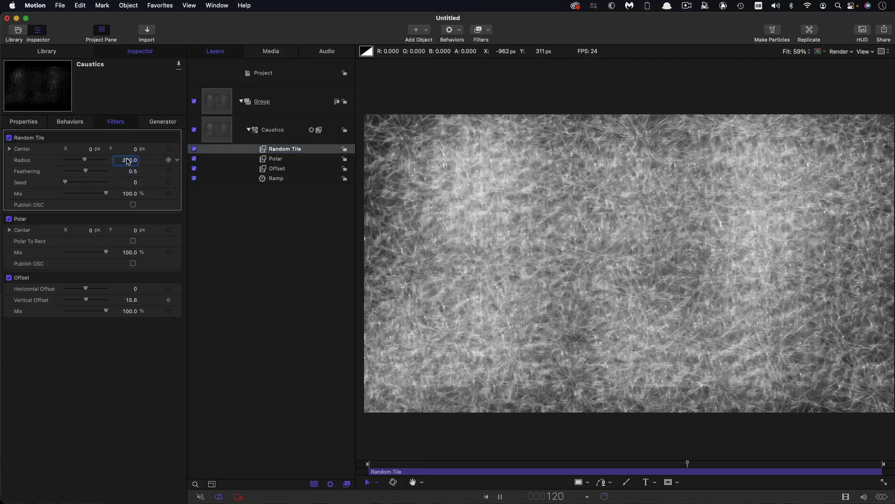
left_click(182, 194)
type("480")
key("Return")
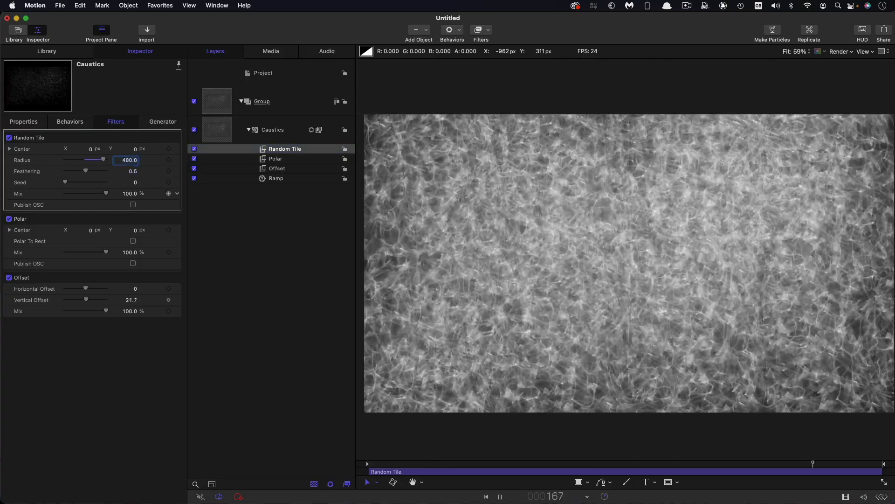
key("space")
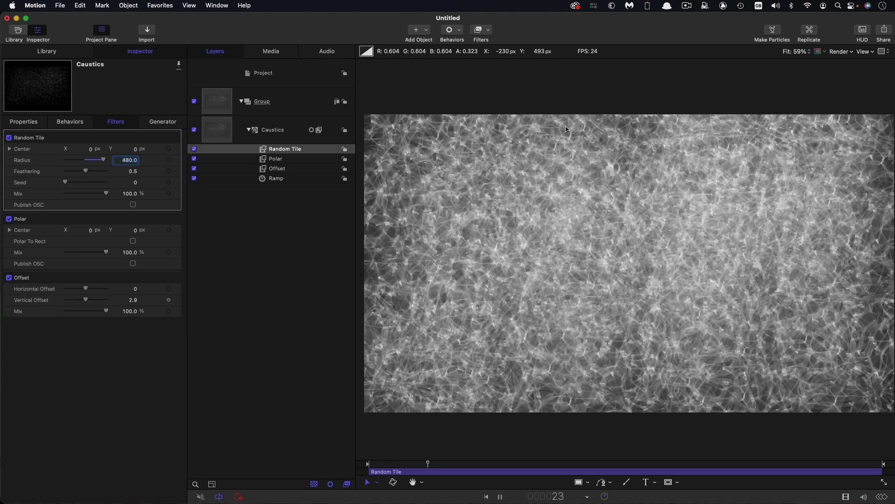
Add a Twirl distortion and set the Caustics generator Height to 1920
left_click(420, 140)
left_click(490, 31)
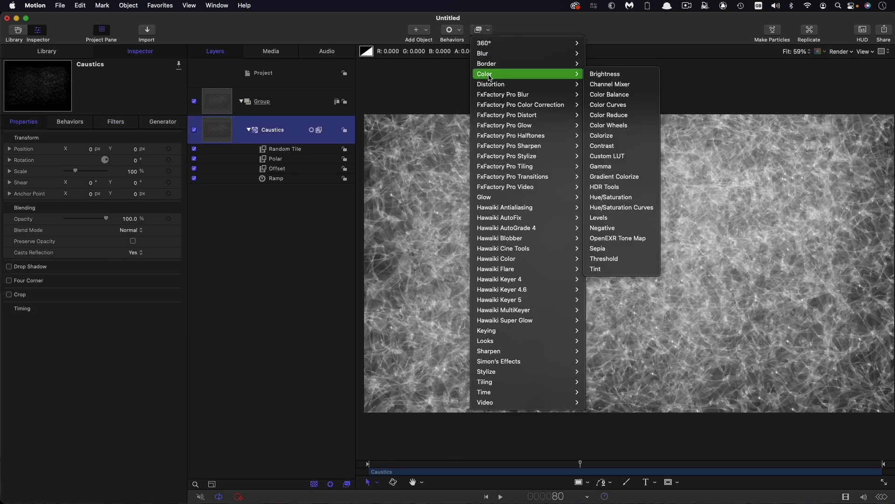
mouse_move(491, 88)
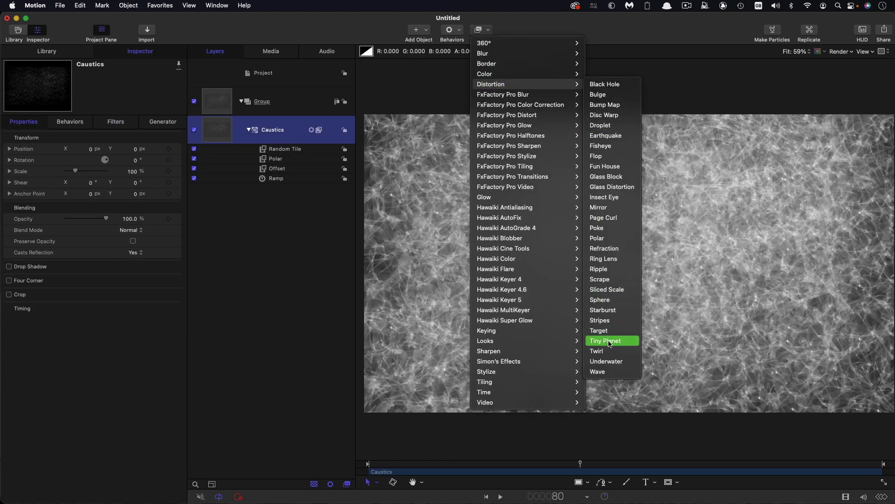
left_click(610, 352)
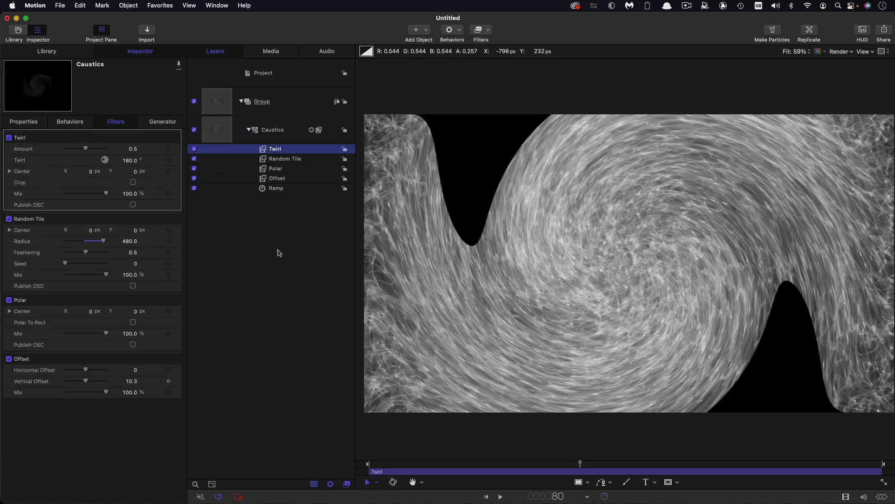
left_click(157, 124)
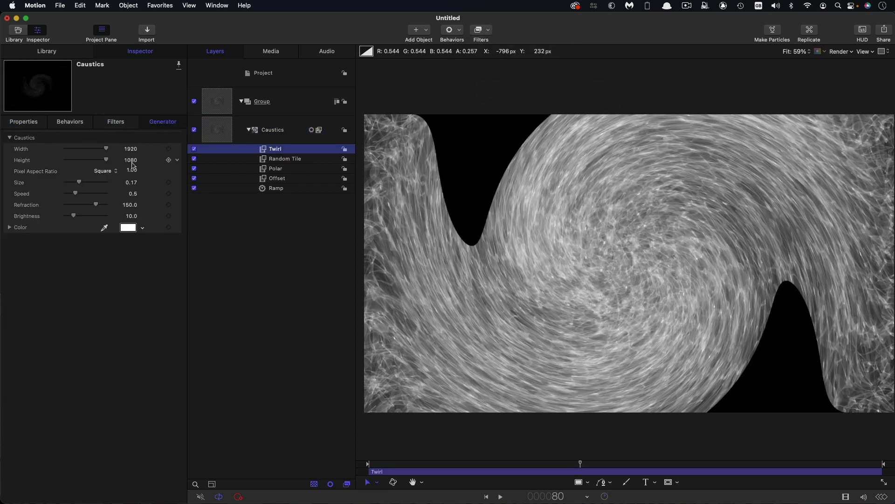
left_click(131, 160)
type("19")
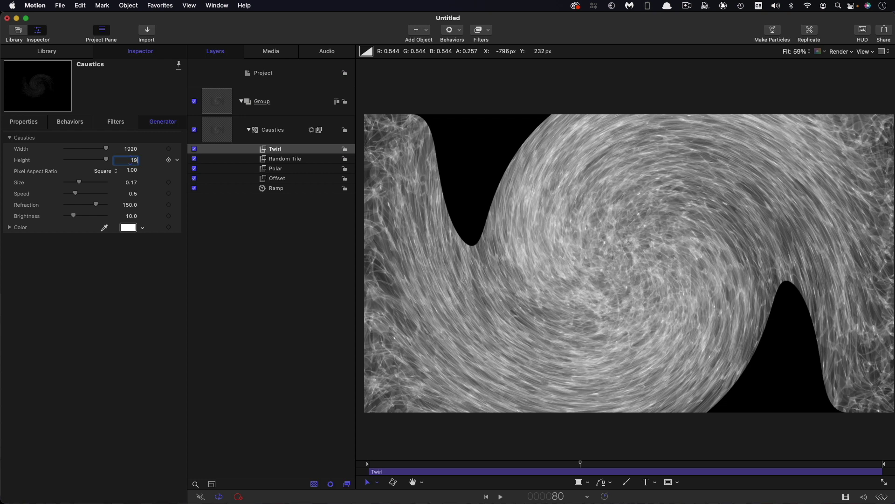
type("20")
key("Return")
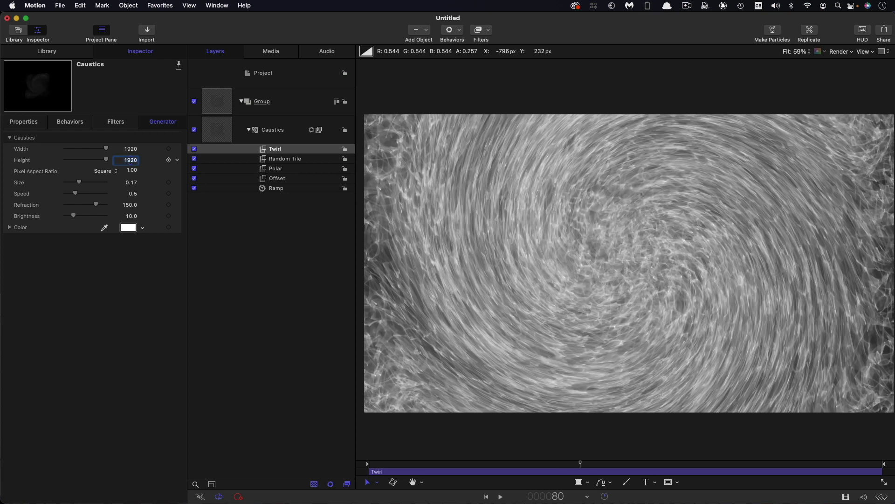
Set Twirl to 0° with a Ramp behavior ending at -45, then preview playback
left_click(78, 123)
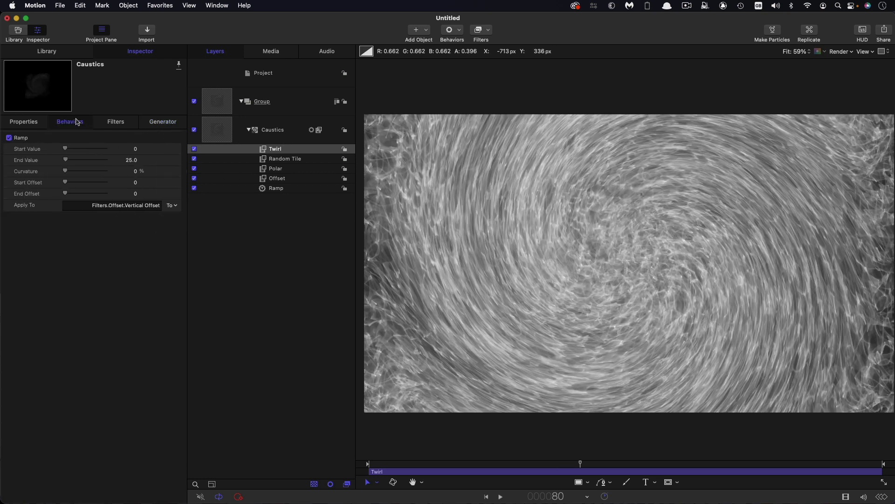
left_click(131, 123)
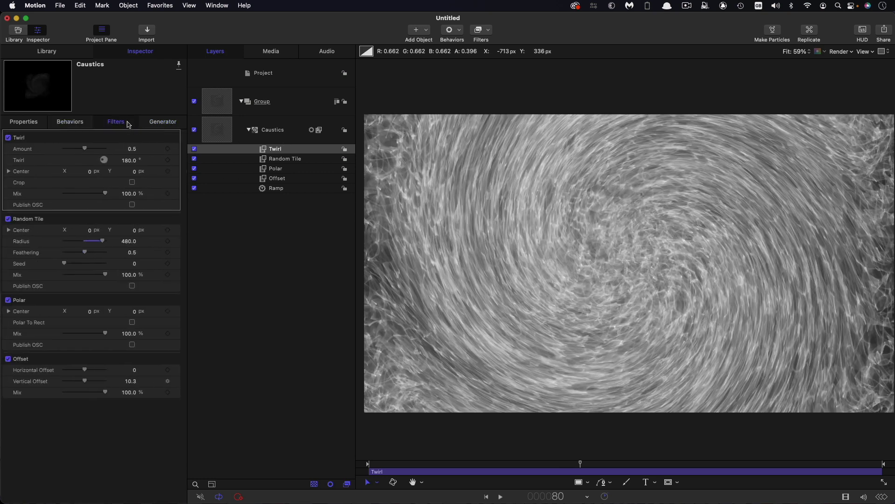
left_click(132, 161)
type("0")
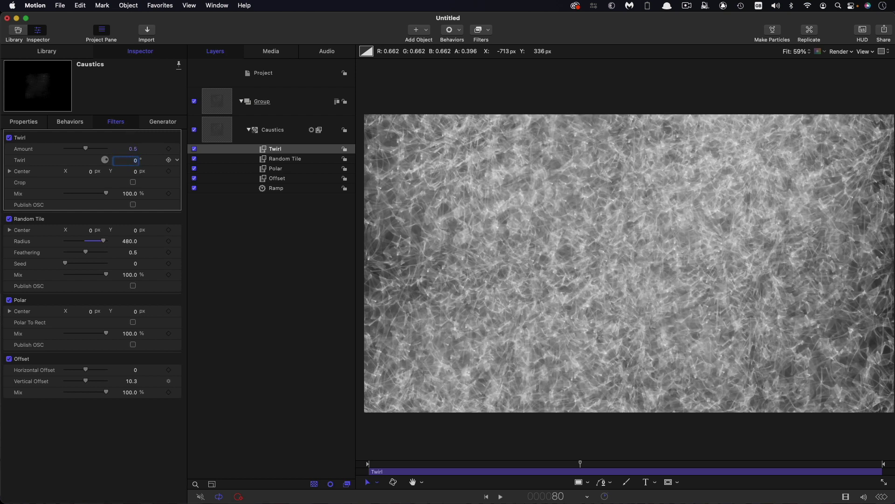
left_click(178, 160)
mouse_move(210, 261)
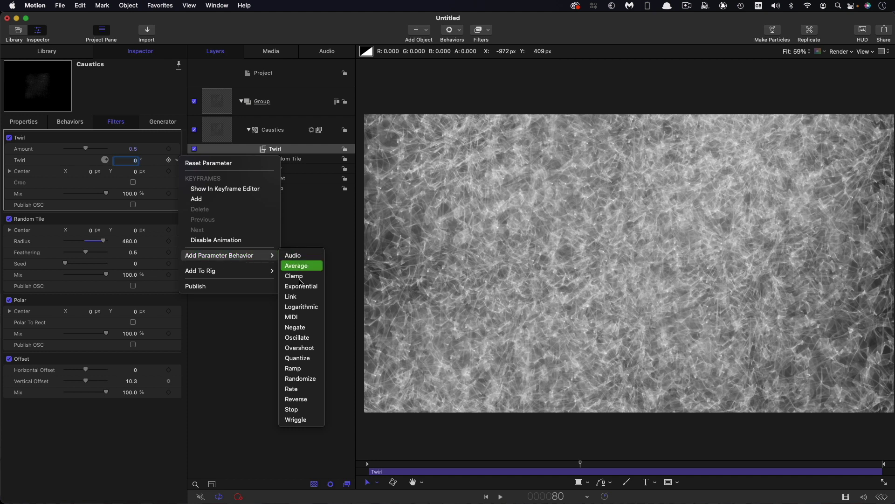
left_click(311, 372)
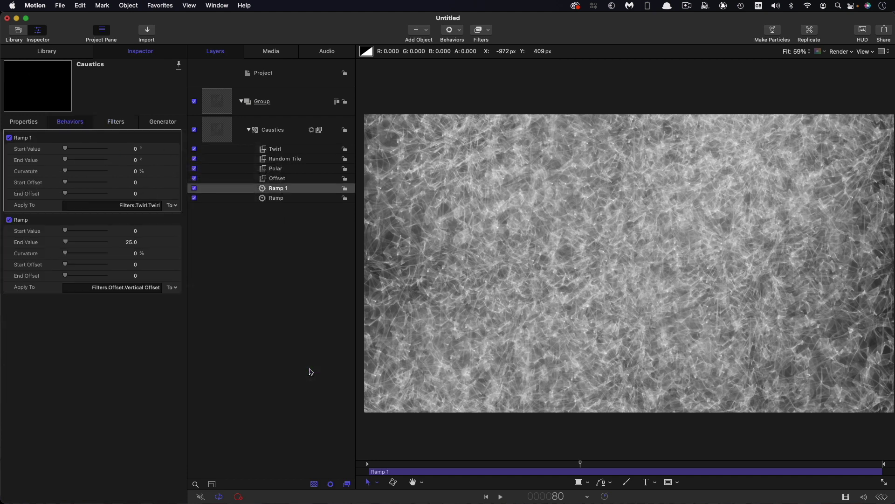
left_click(136, 159)
type("-45")
key("Return")
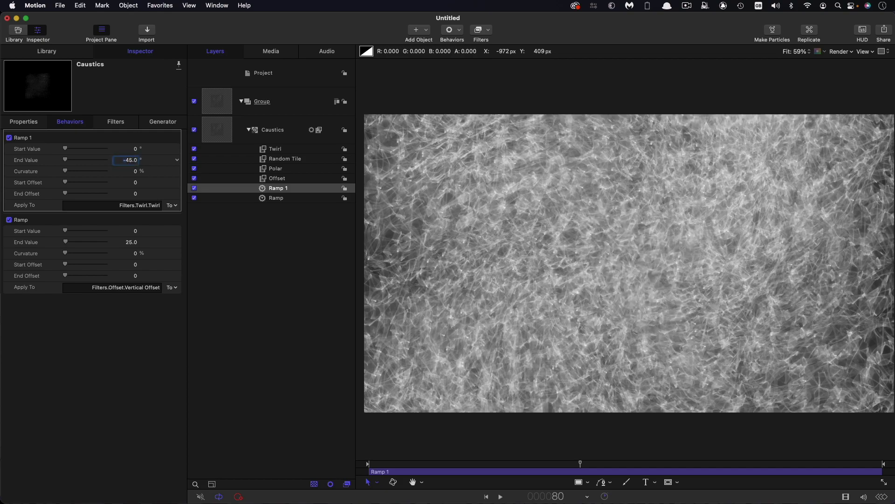
key("space")
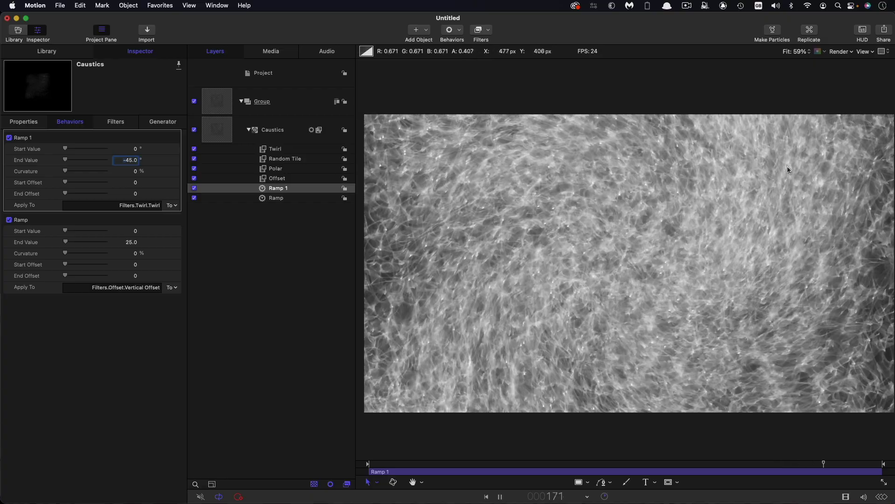
Add a Bulge distortion with Amount 1000 and Scale 2, then stop playback
left_click(216, 129)
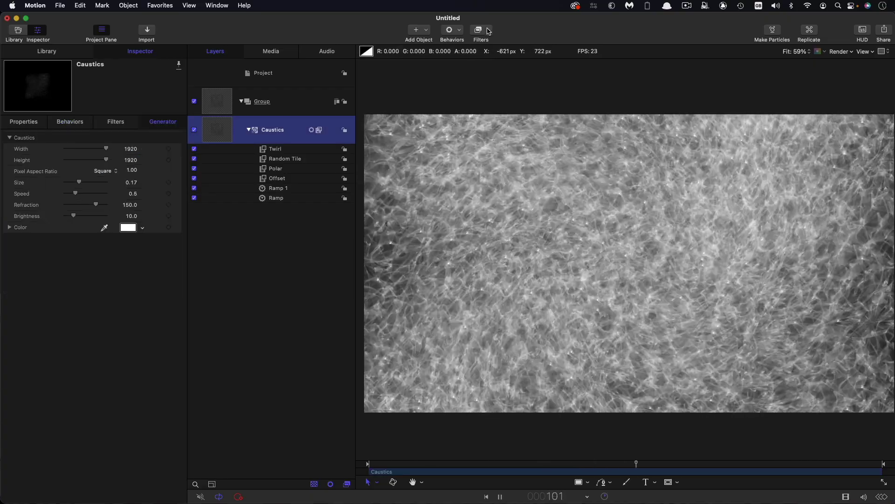
left_click(483, 33)
mouse_move(489, 83)
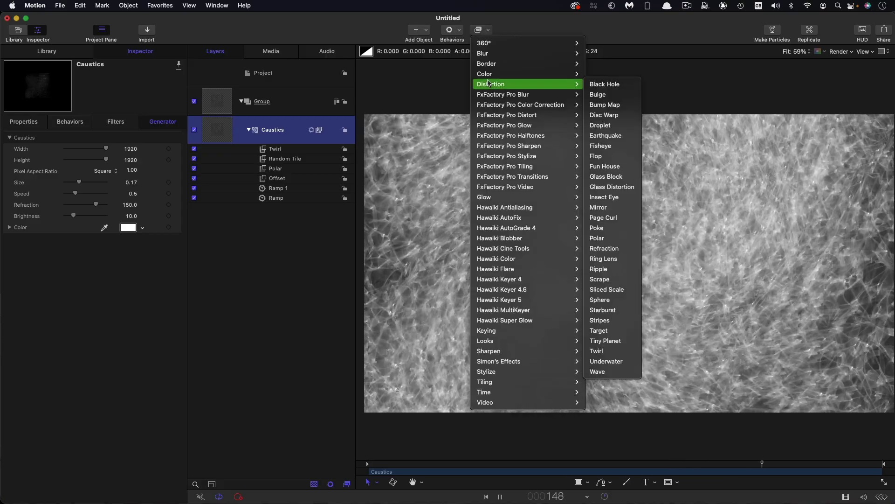
left_click(616, 94)
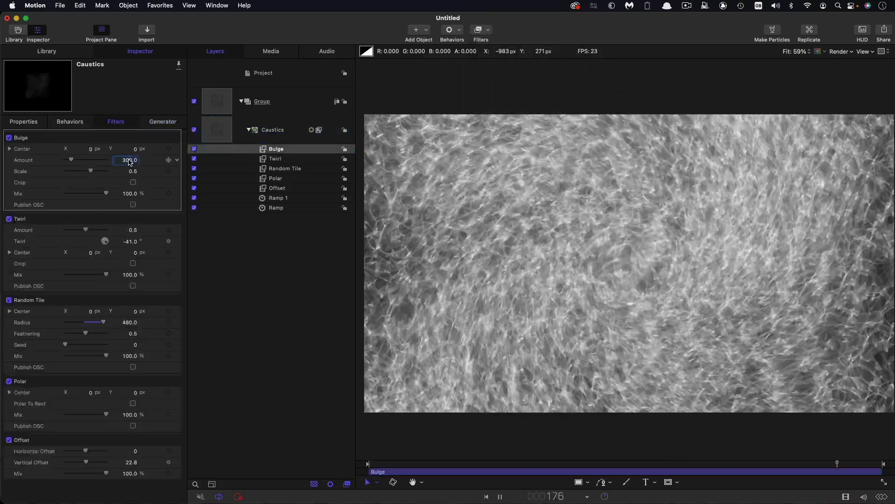
left_click(129, 160)
type("10")
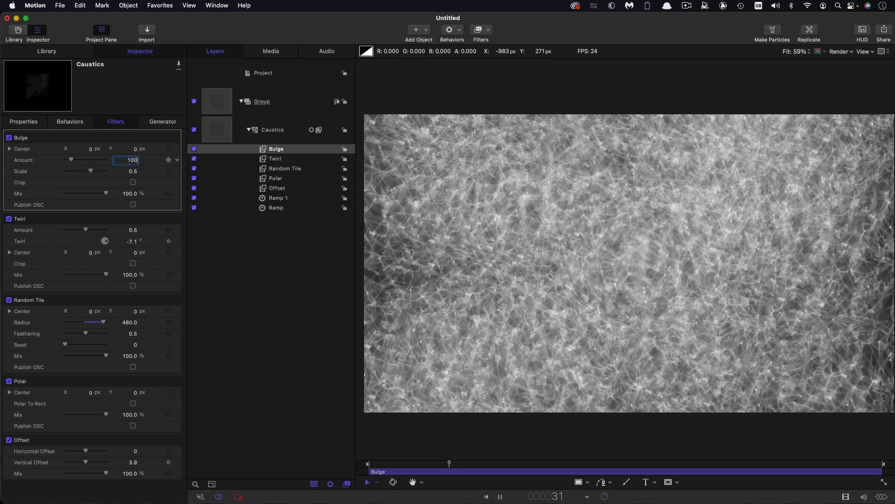
key("Tab")
type("2")
key("Return")
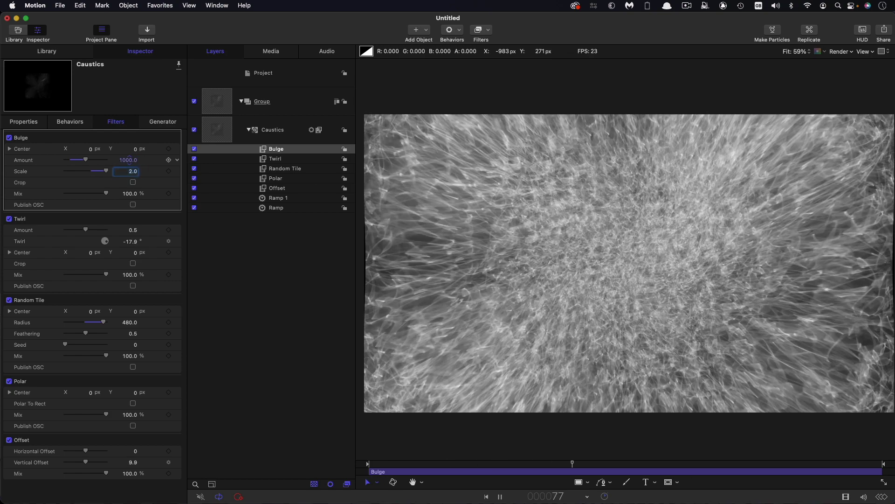
left_click(248, 127)
key("space")
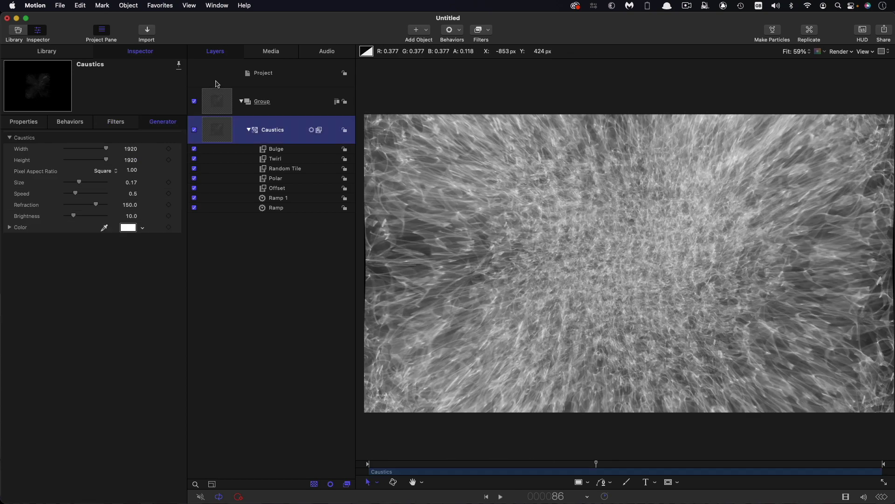
Add a light, switch the groups to 3D, and tint the light pale yellow
left_click(428, 31)
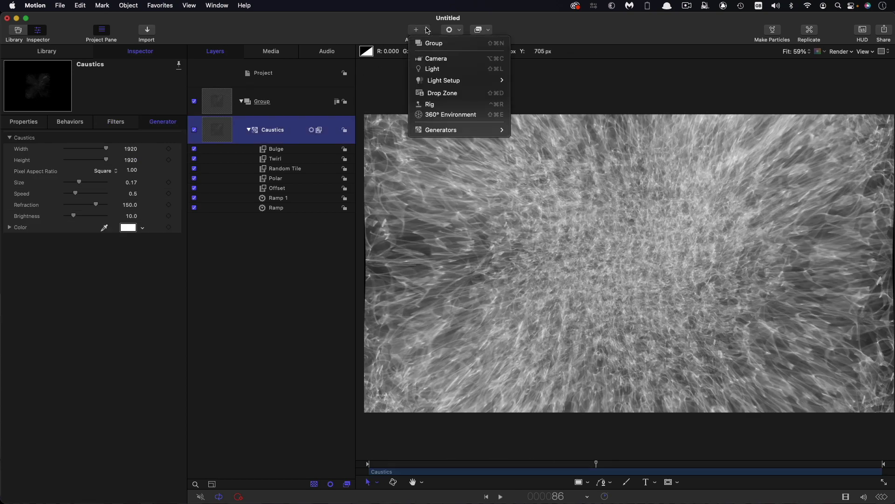
left_click(440, 69)
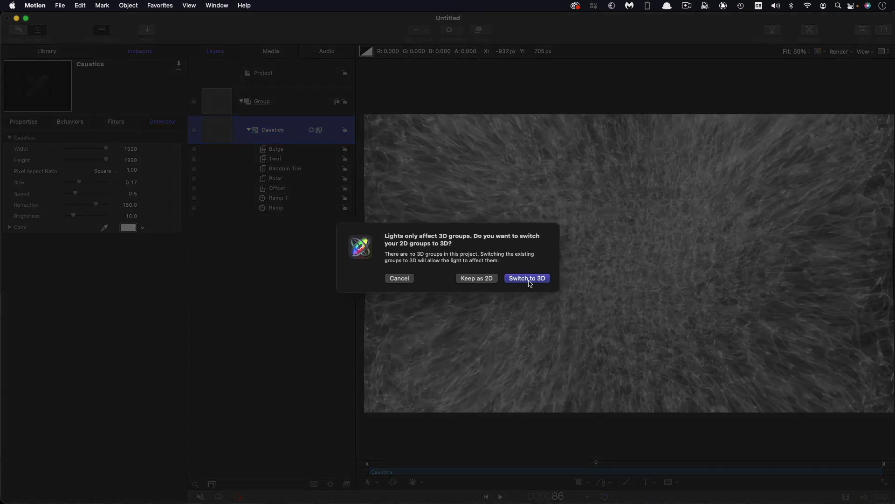
left_click(528, 278)
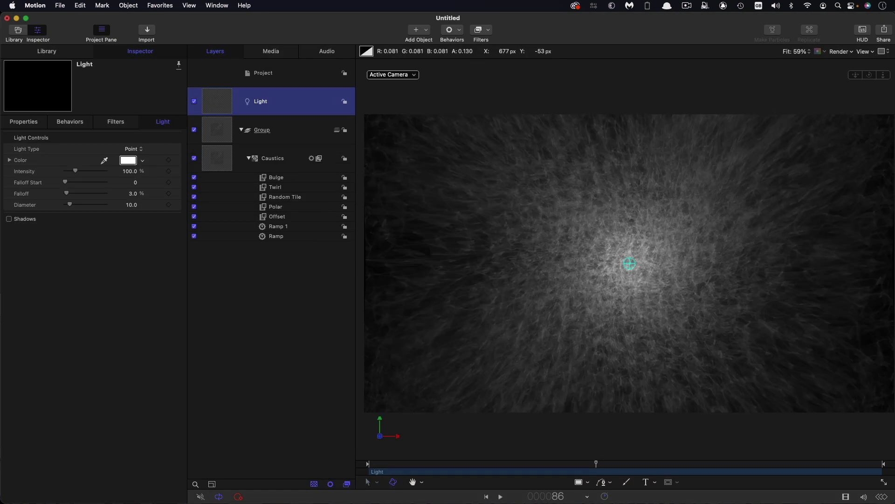
left_click(128, 159)
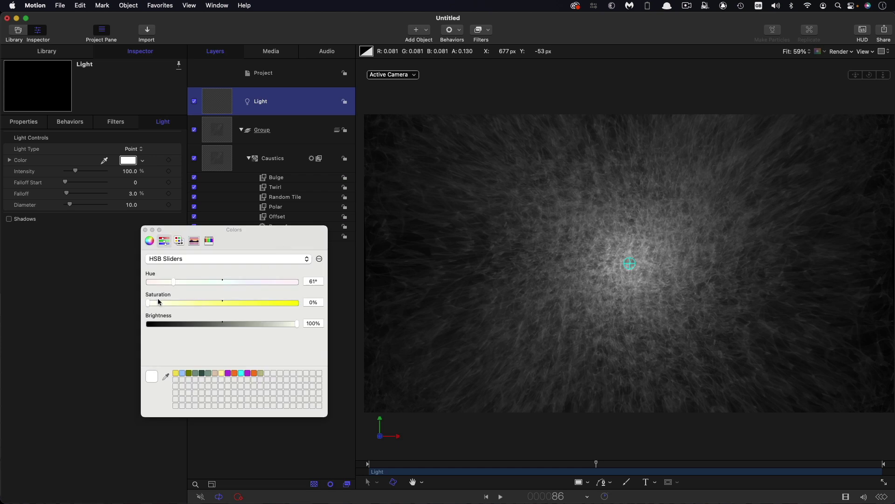
left_click_drag(148, 305, 171, 283)
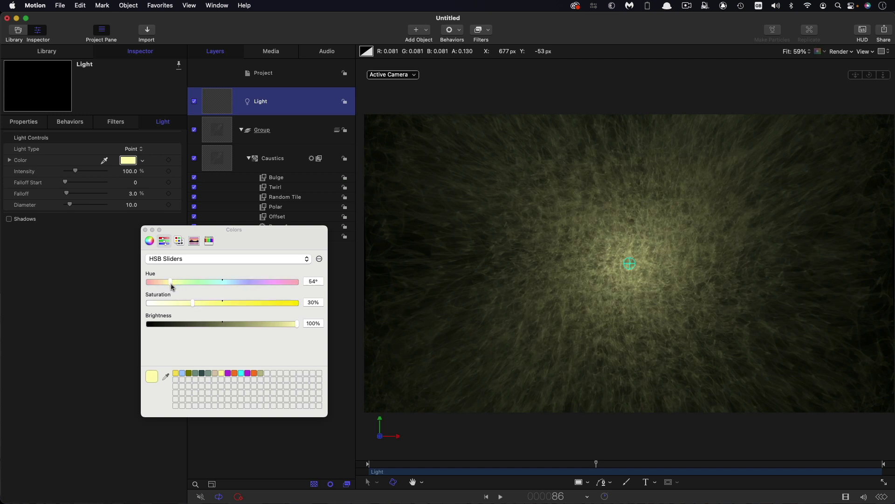
key("super+w")
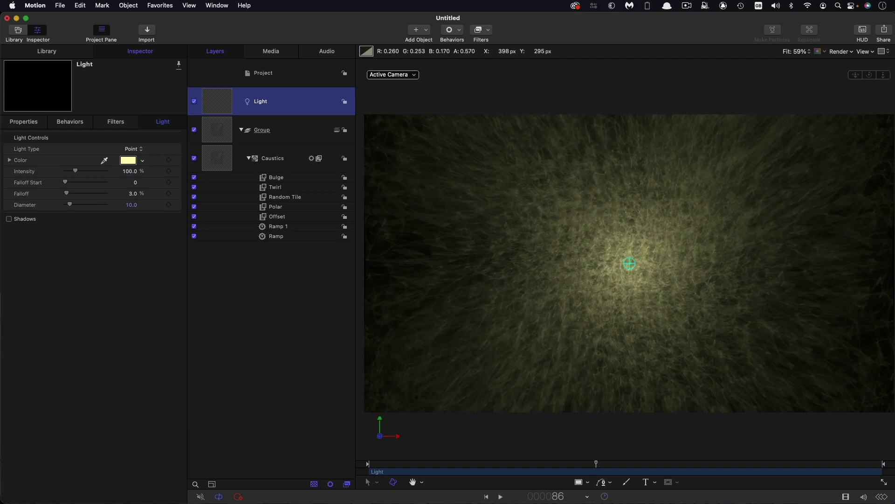
Set the light's Intensity to 10000, Falloff to 30, and Position Z to 10 px
left_click(127, 171)
type("1")
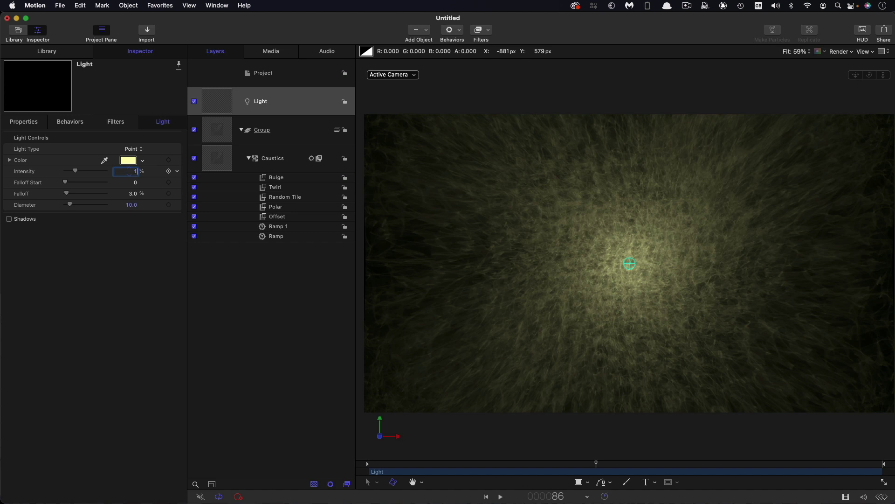
type("0000")
key("Return")
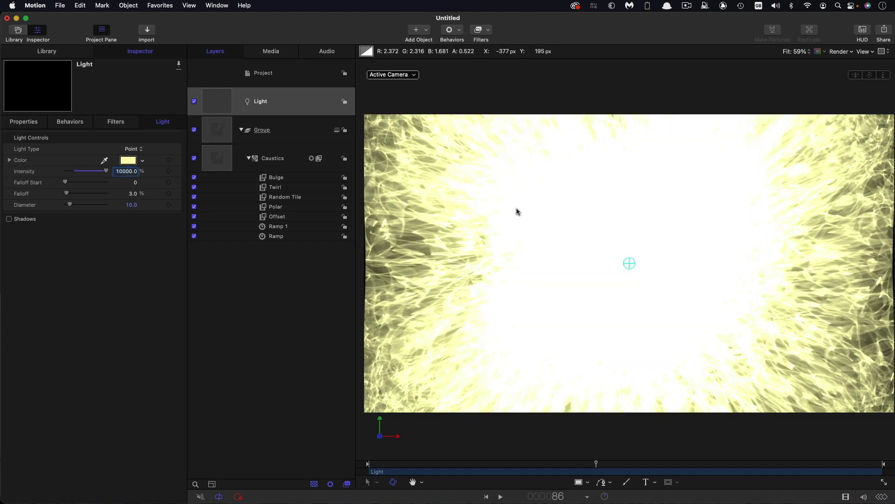
left_click(131, 194)
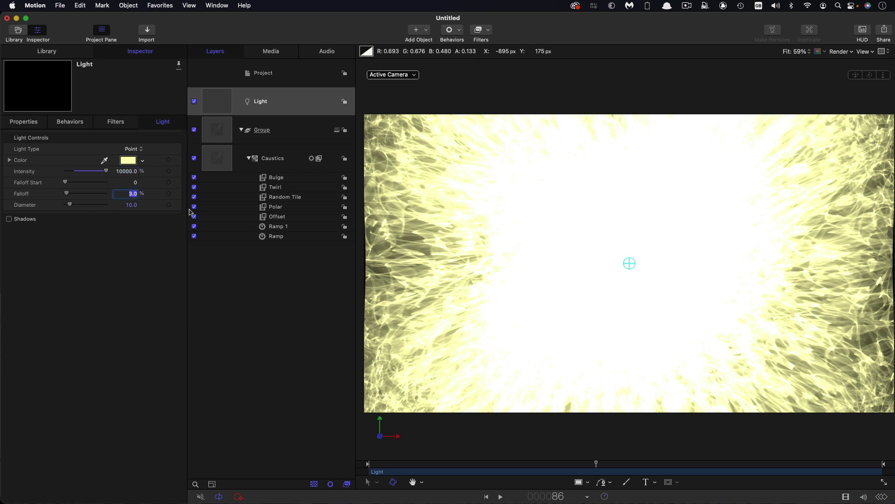
type("30")
key("Return")
left_click(24, 121)
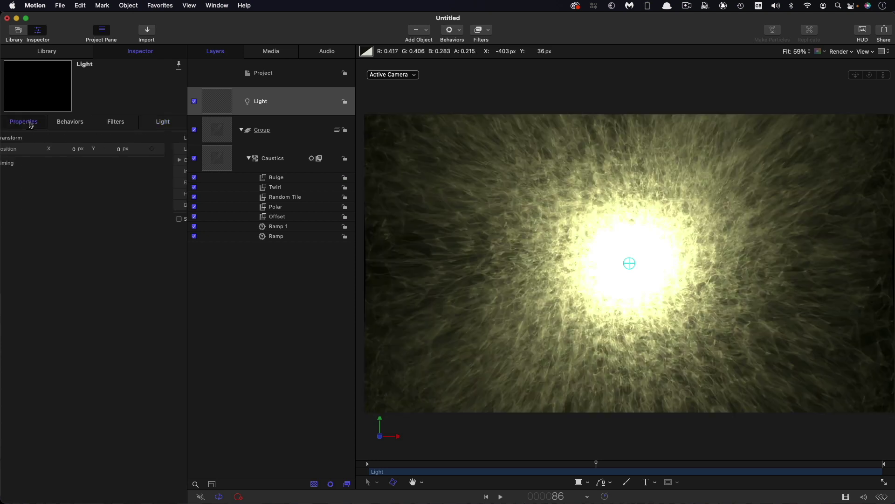
left_click(10, 149)
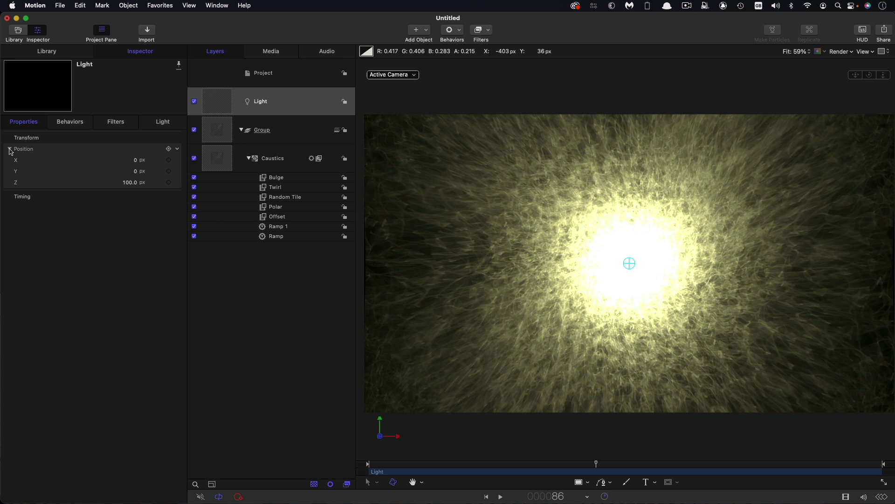
left_click(133, 183)
type("10")
key("Return")
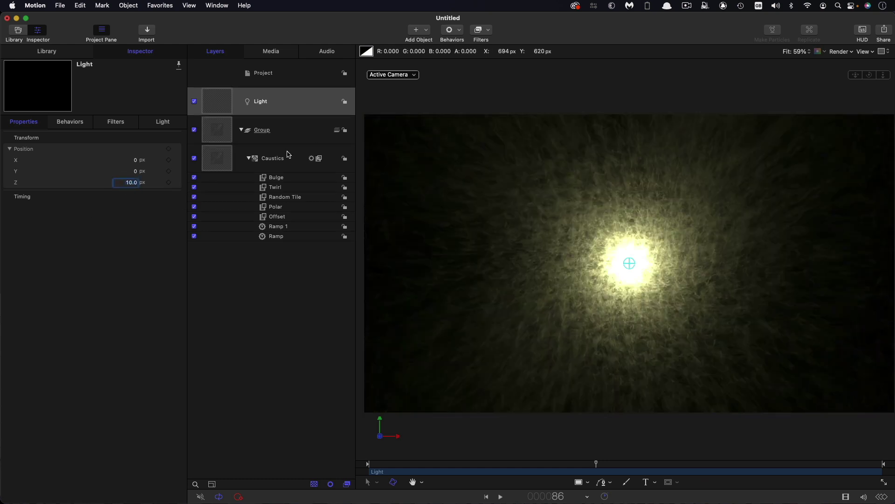
Duplicate the Caustics layer and set the copy's Blend Mode to Add
left_click(213, 160)
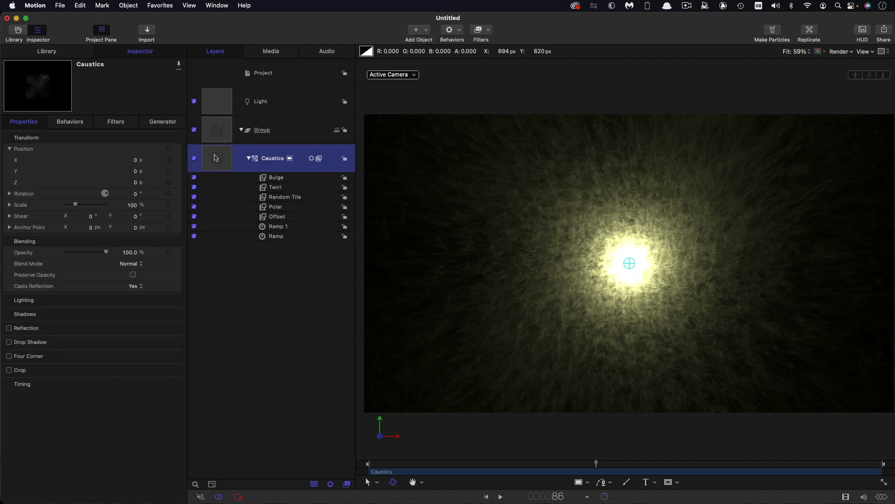
right_click(216, 158)
left_click(230, 190)
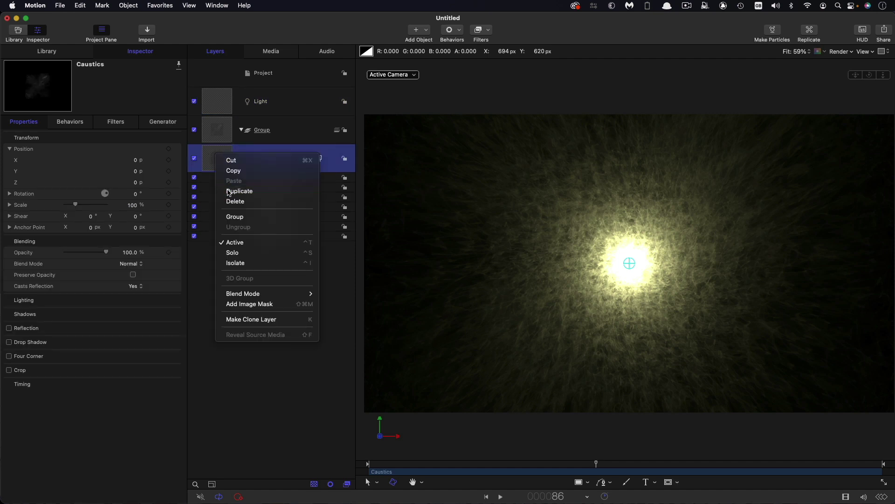
key("F1")
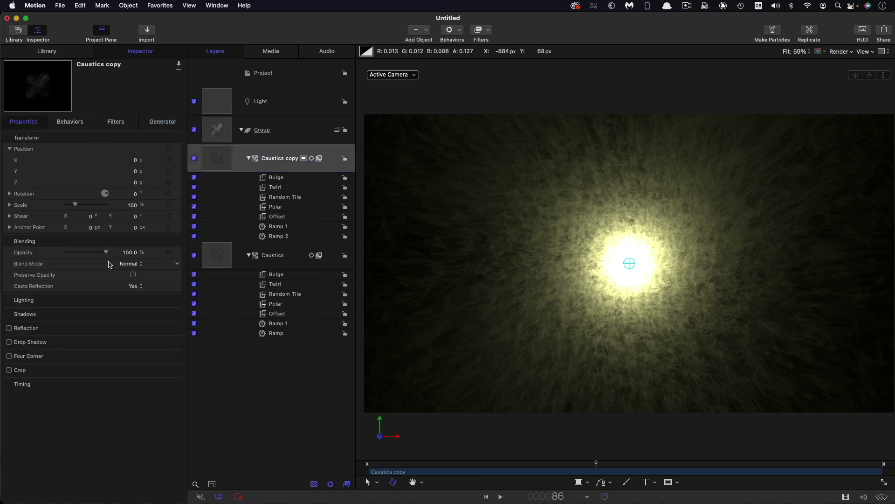
left_click(136, 264)
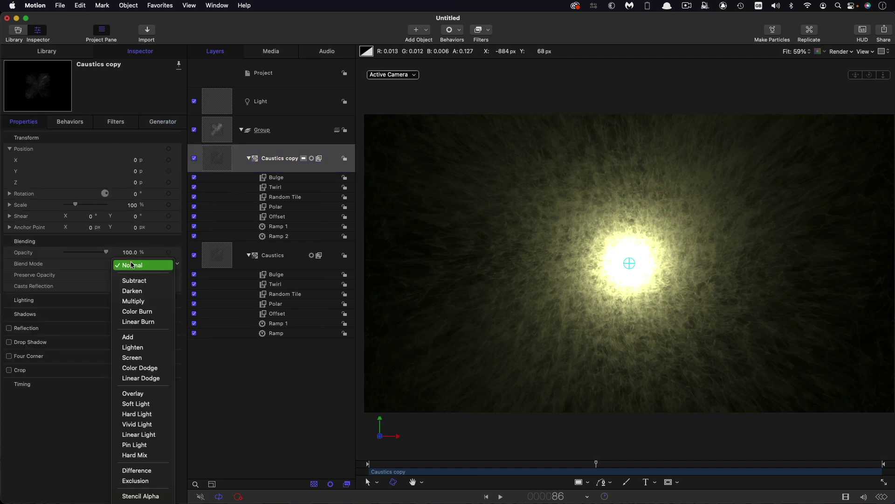
left_click(138, 342)
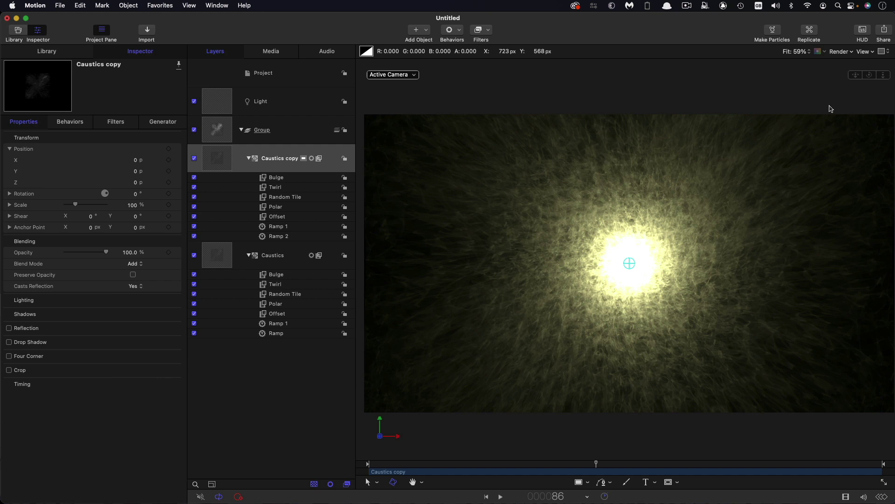
Move the copy's Random Tile filter above Twirl and preview the result
left_click(279, 197)
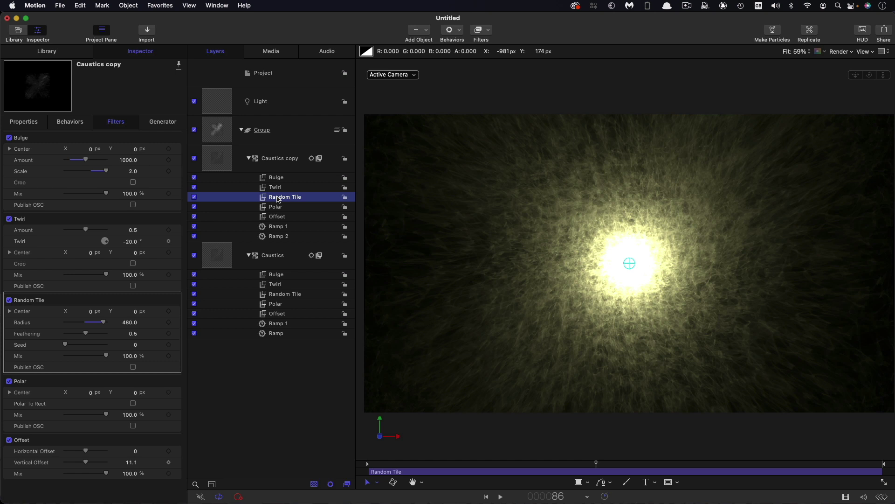
key("super+bracketright")
key("space")
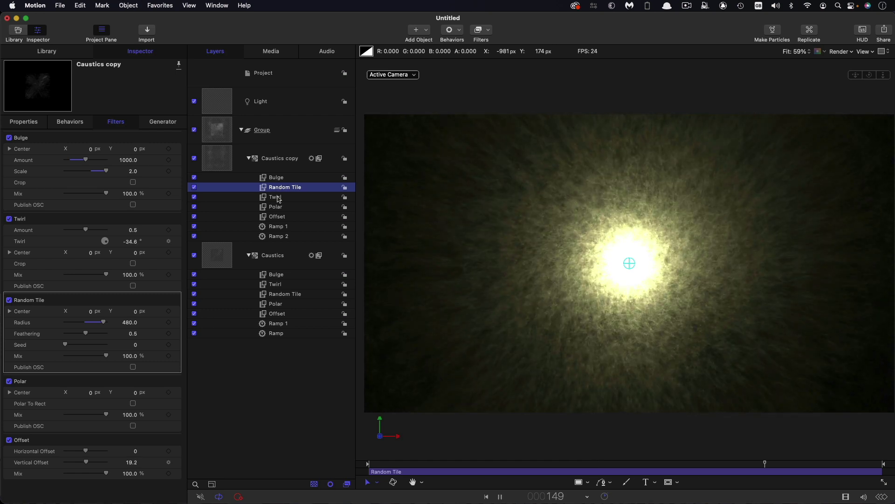
key("space")
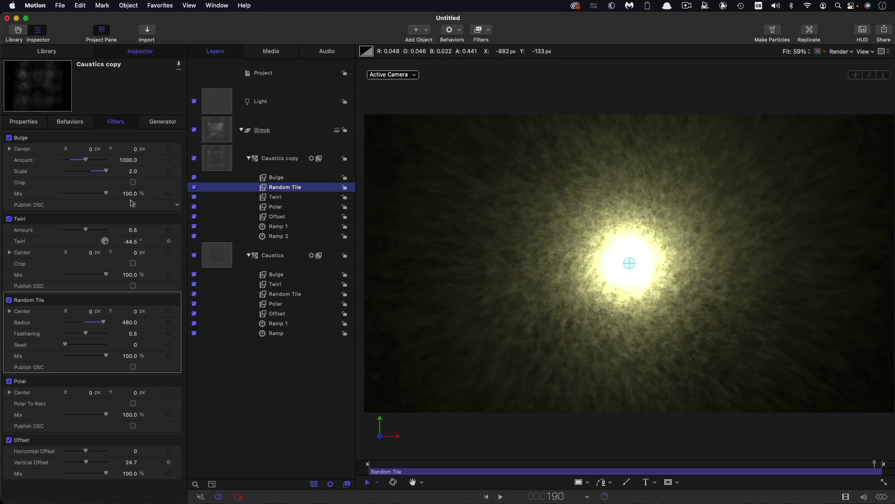
Raise the Caustics copy generator Brightness to 40 and play to preview
left_click(225, 157)
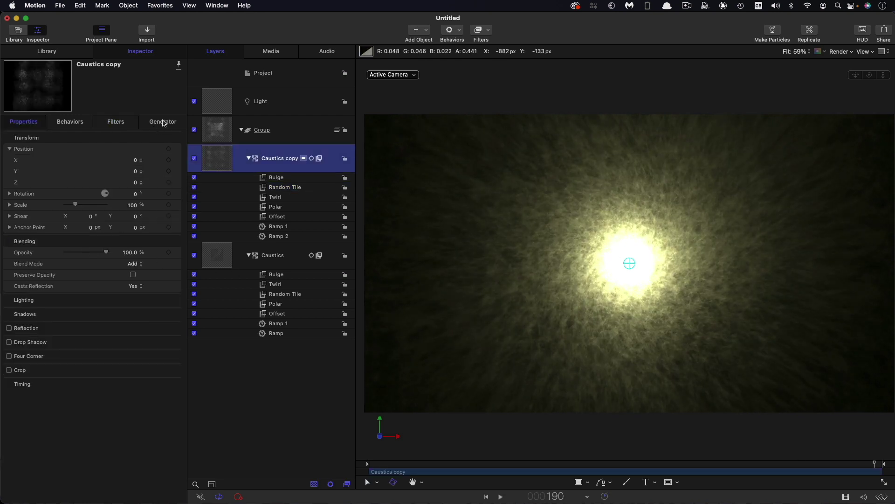
left_click(163, 122)
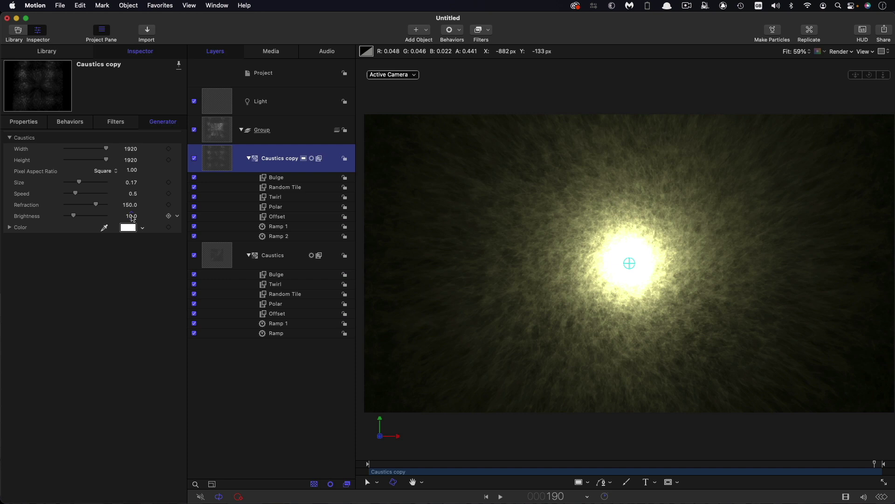
left_click(132, 217)
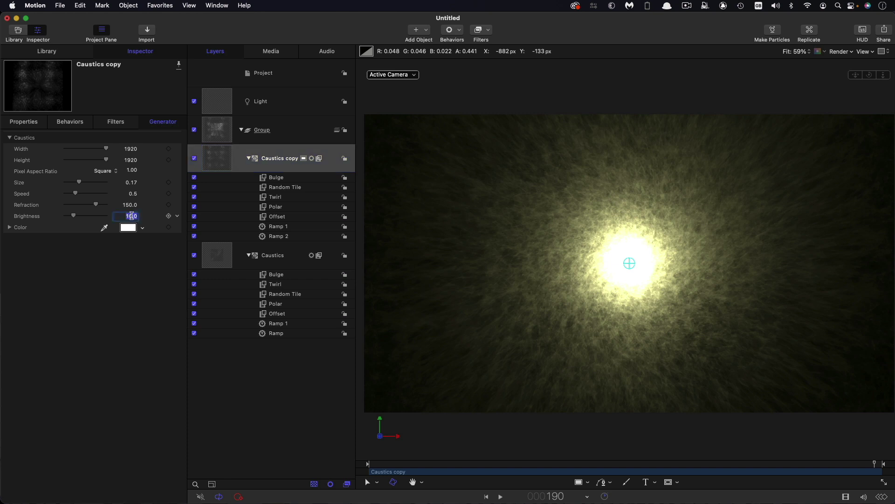
type("40")
key("Return")
key("space")
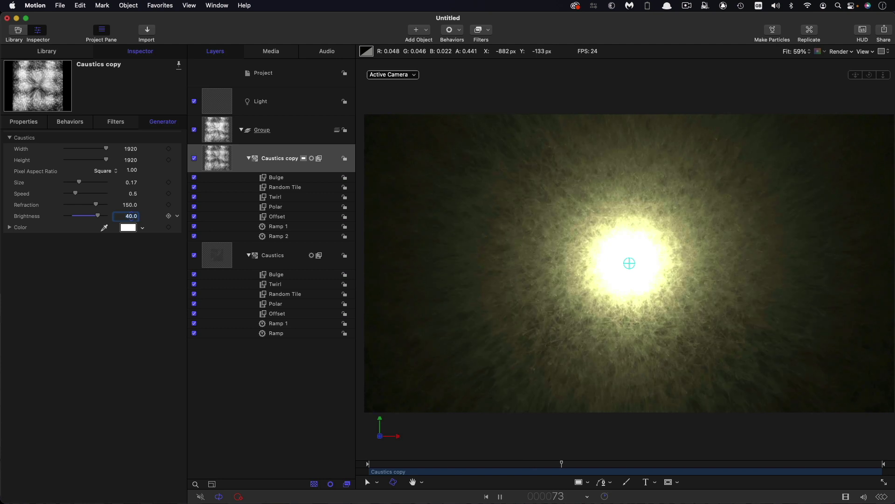
Stop playback, deselect all layers, and create a new empty group
key("space")
left_click(211, 158)
left_click(207, 131)
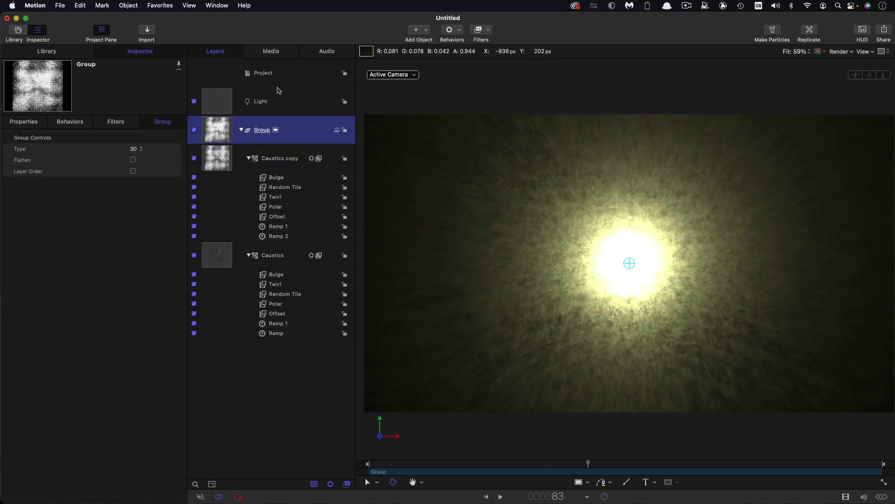
left_click(286, 77)
left_click(128, 5)
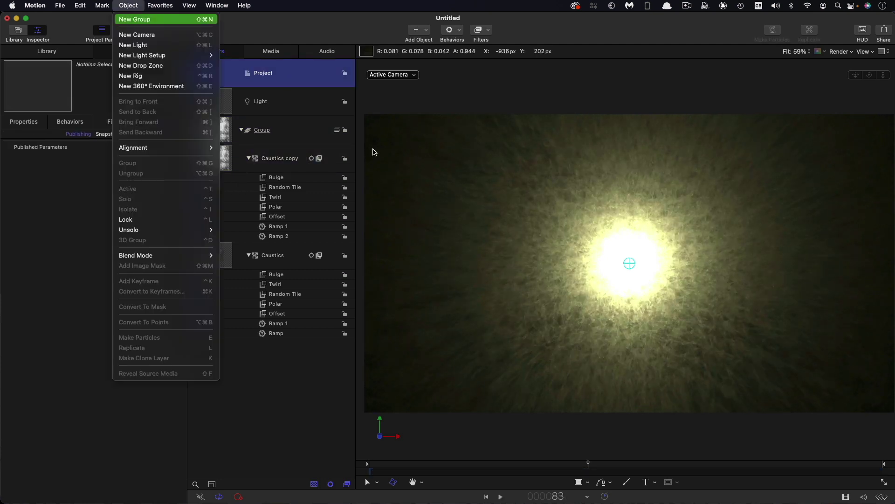
key("Return")
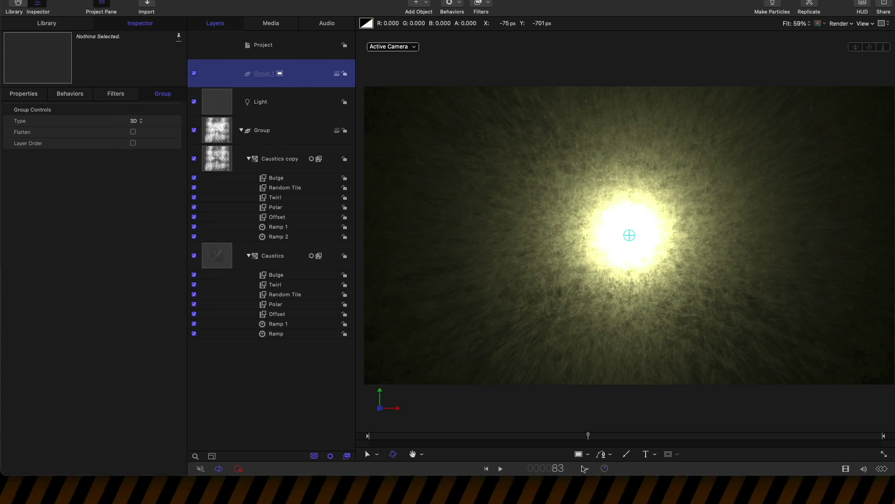
Draw a white circle over the glow and reset its Transform to centre it
left_click(588, 482)
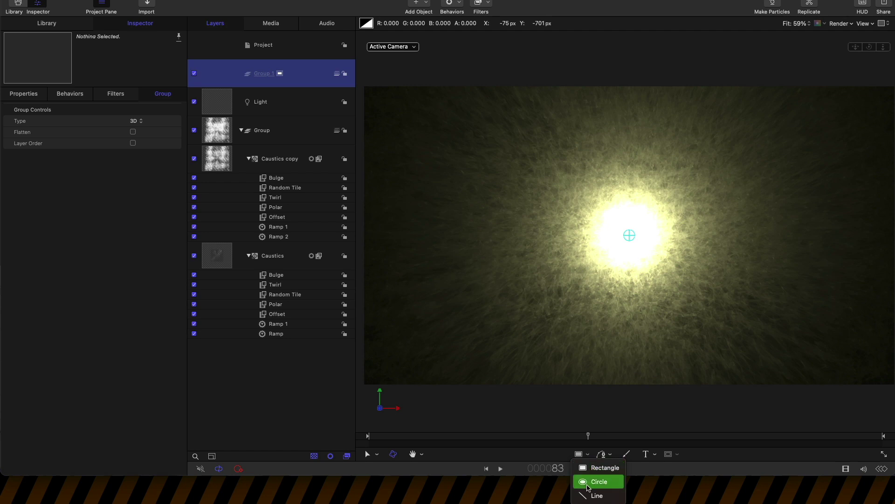
left_click(588, 485)
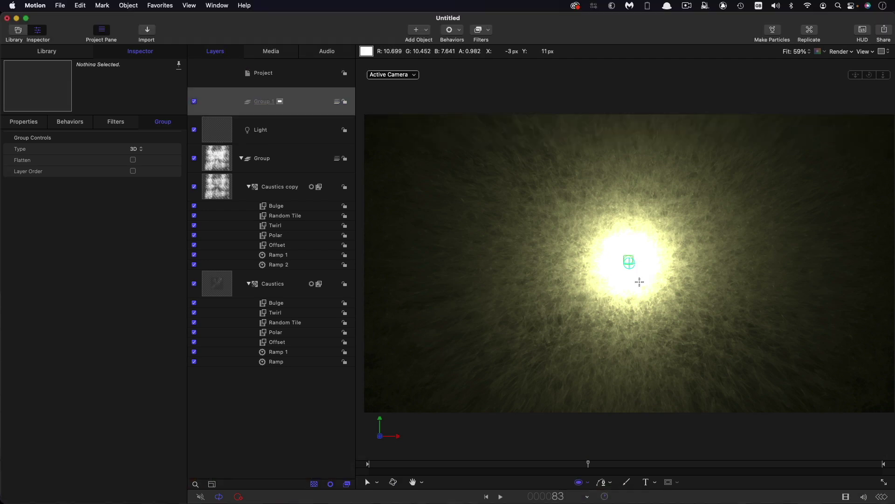
left_click_drag(629, 233, 686, 325)
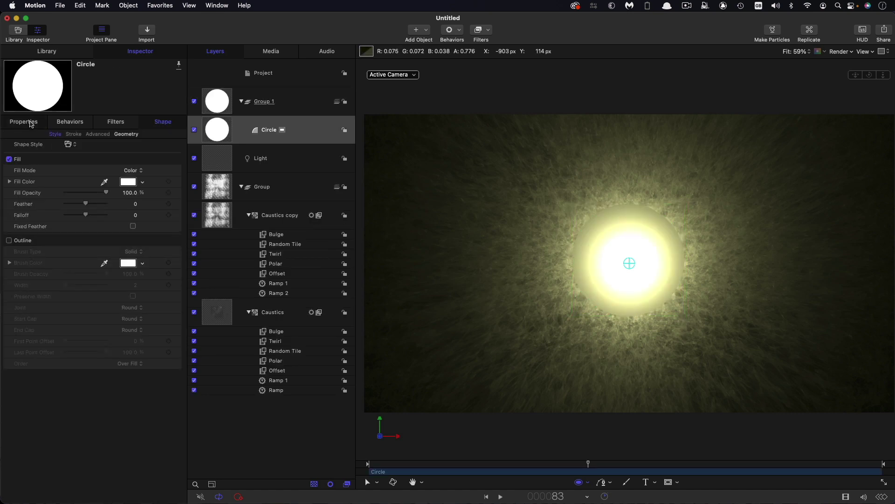
left_click(30, 123)
right_click(93, 139)
left_click(124, 142)
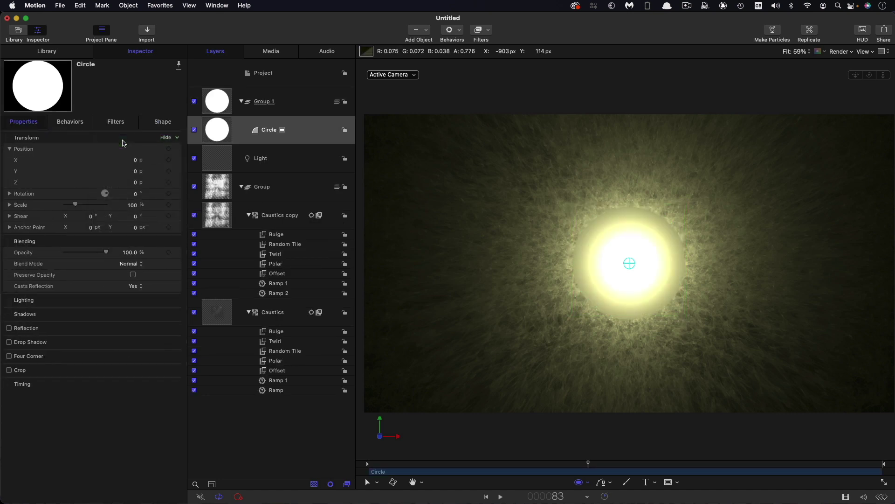
Set the circle's Shape Geometry Radius to 180
left_click(164, 122)
left_click(126, 135)
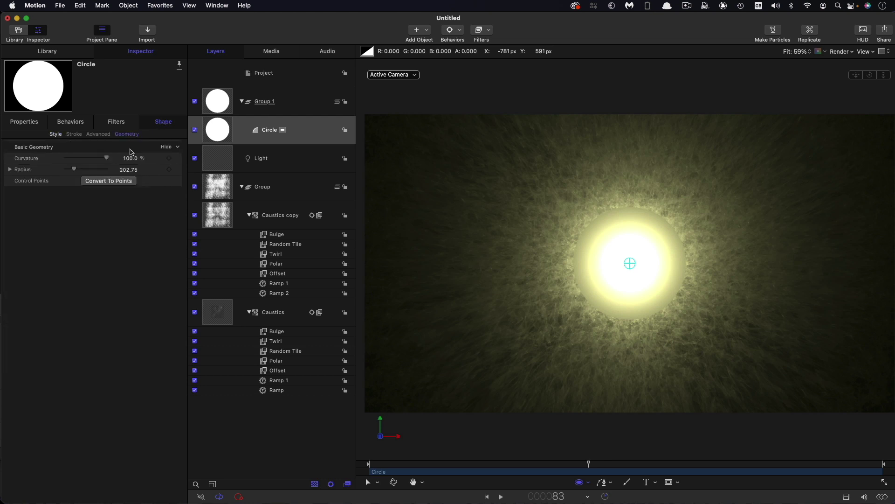
left_click(131, 170)
type("180")
key("Return")
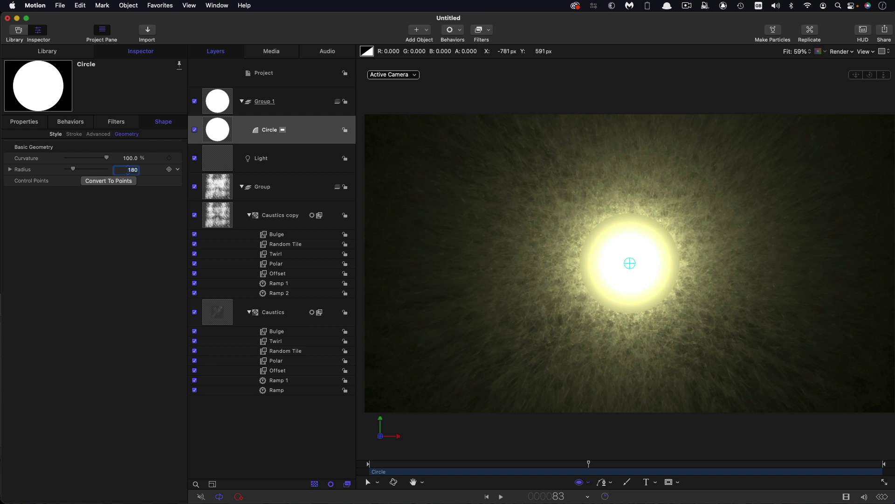
Duplicate the Circle layer and set the copy's fill brightness to 0% for black
right_click(217, 125)
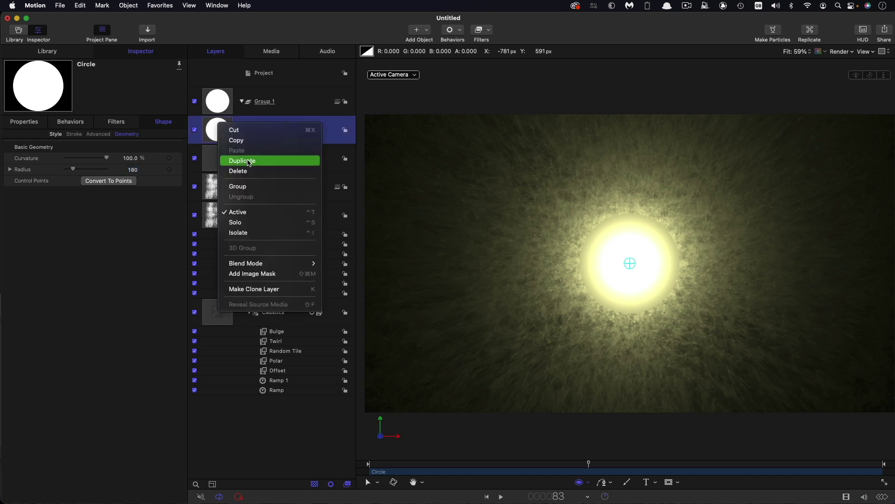
left_click(248, 162)
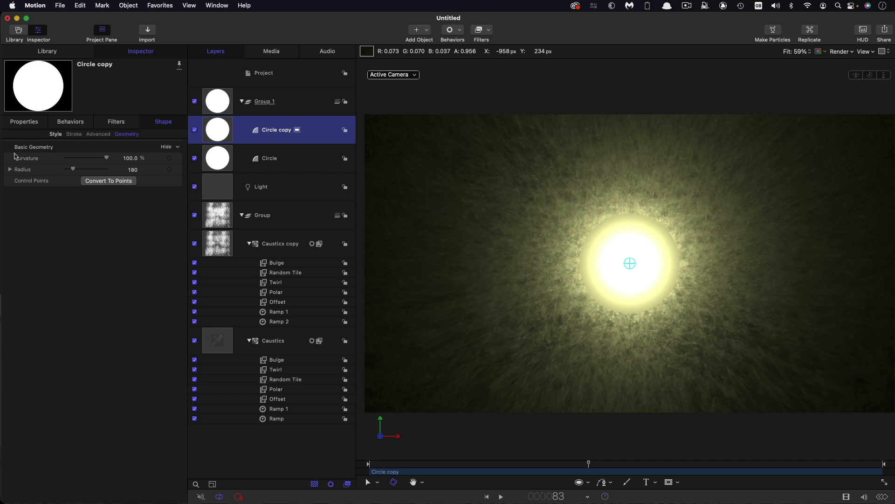
left_click(55, 135)
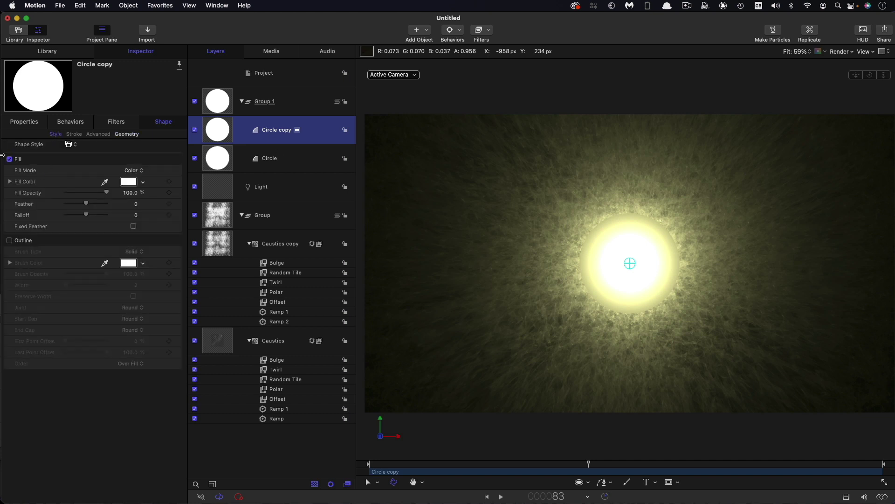
left_click(129, 183)
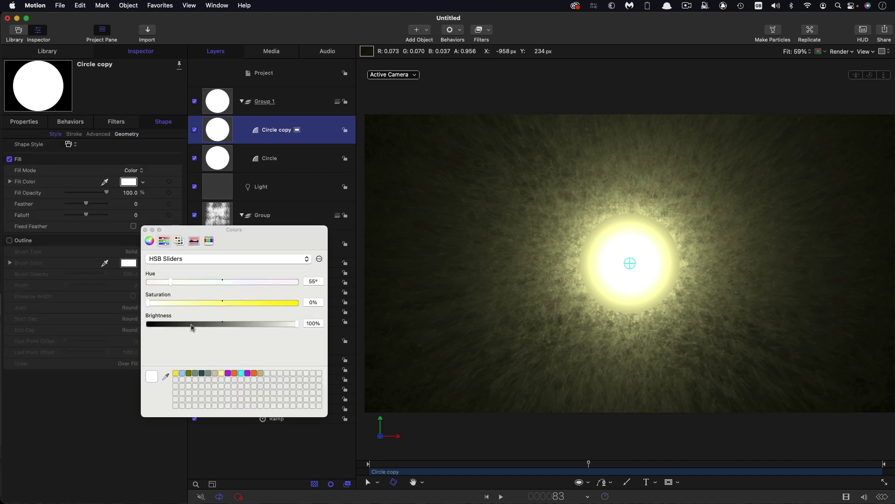
left_click_drag(193, 325, 52, 333)
left_click(145, 230)
Set Group 1's Lighting Shading to Off
left_click(223, 98)
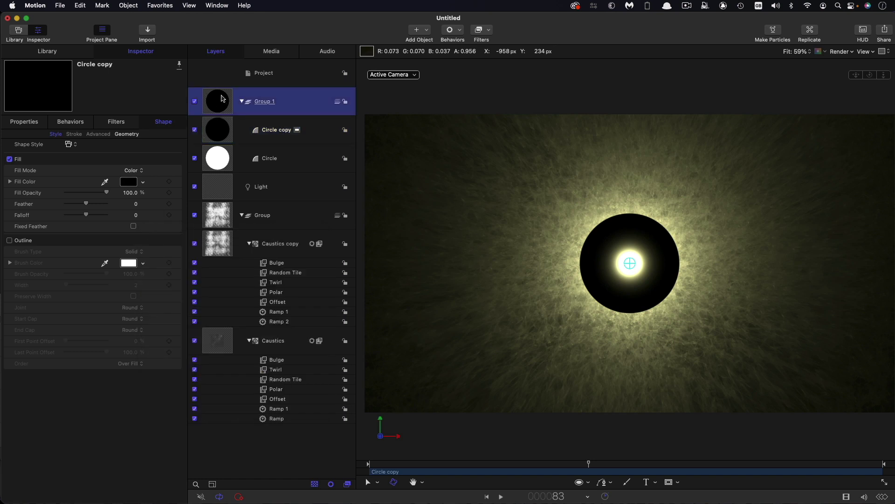
left_click(28, 122)
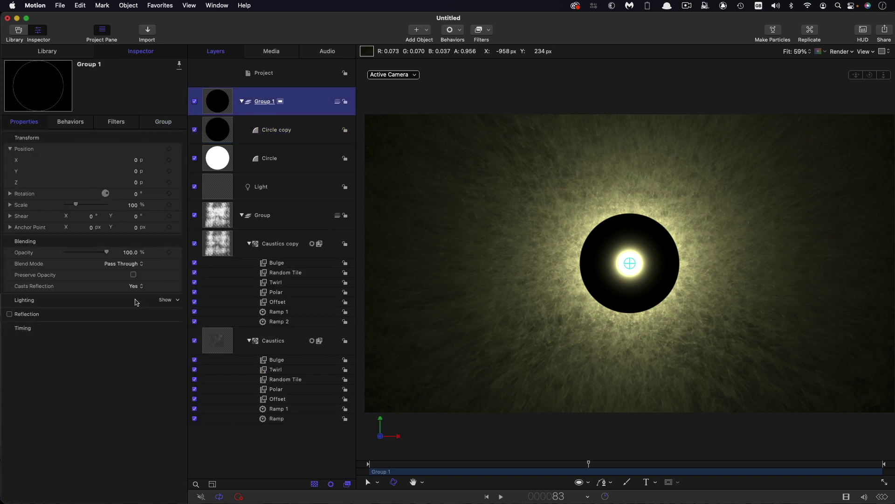
left_click(165, 300)
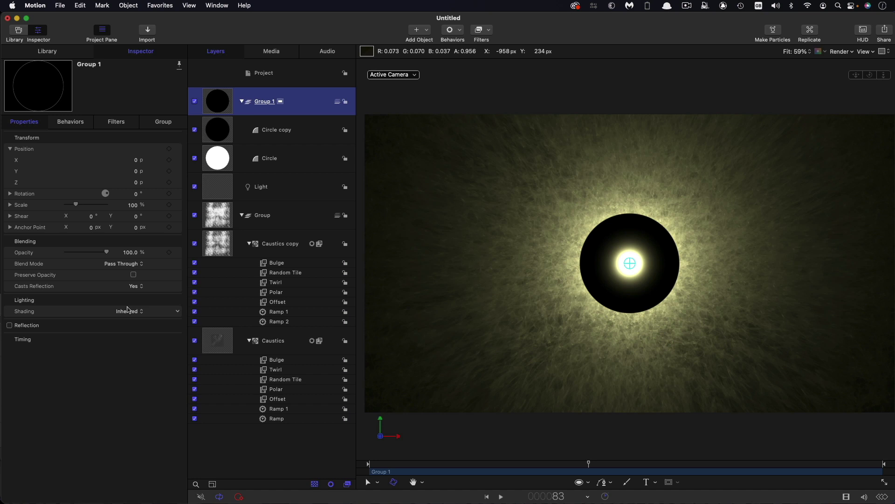
left_click(129, 311)
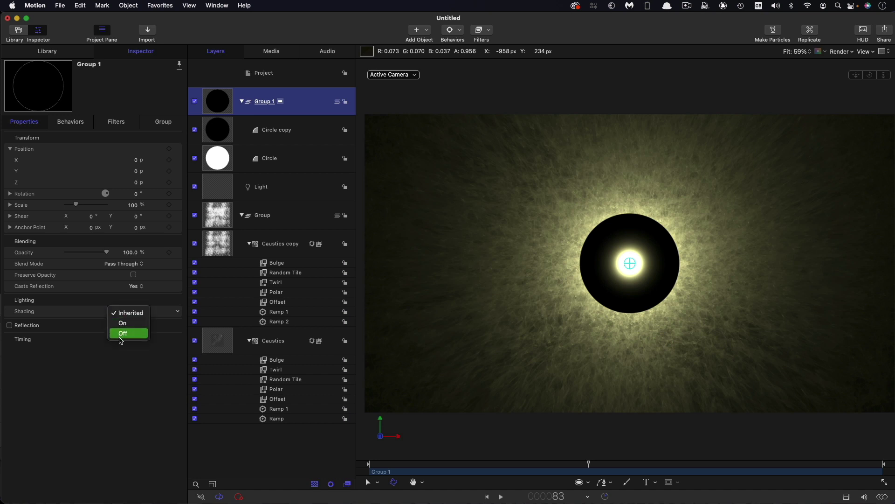
left_click(121, 335)
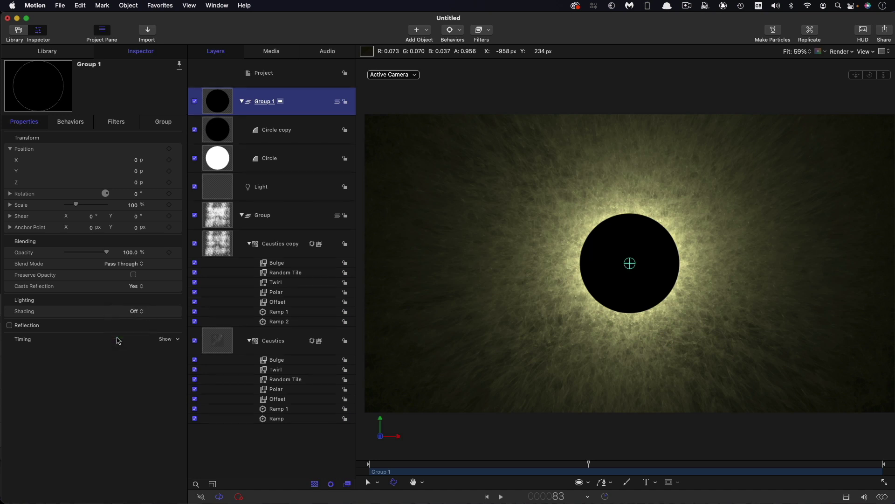
Set the white Circle's fill Feather to 27 for a soft glowing rim
left_click(216, 163)
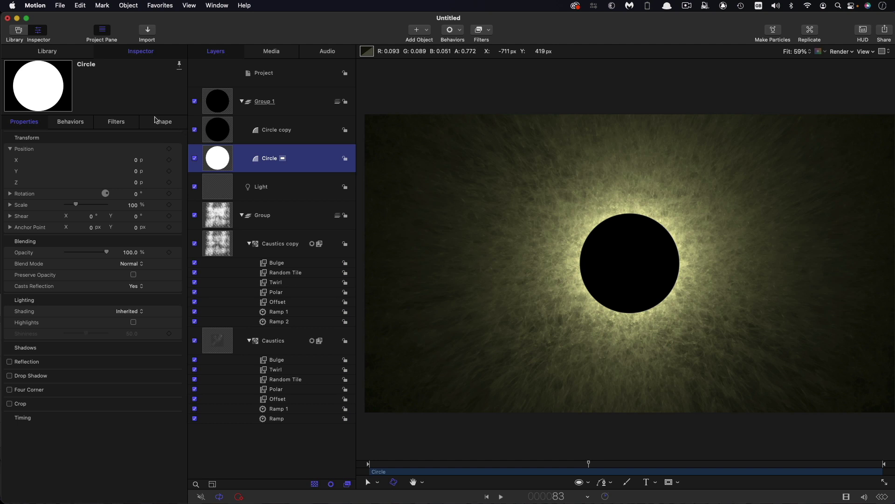
left_click(168, 123)
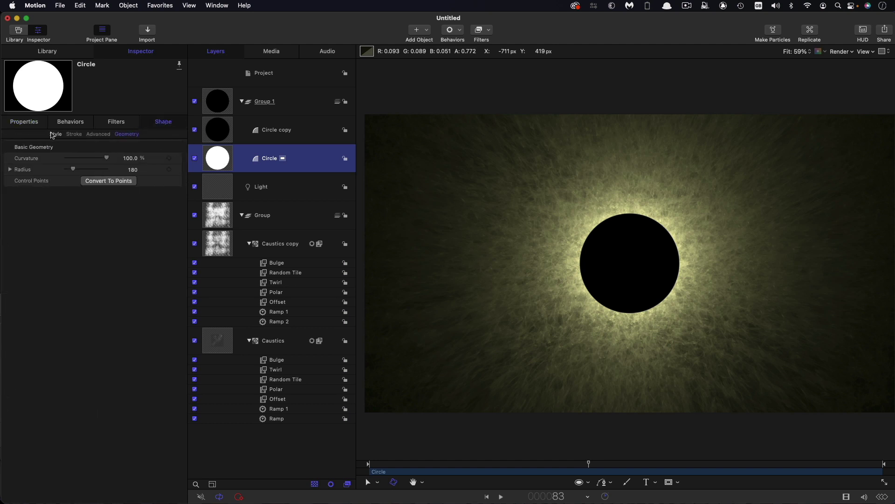
left_click(53, 134)
left_click(133, 203)
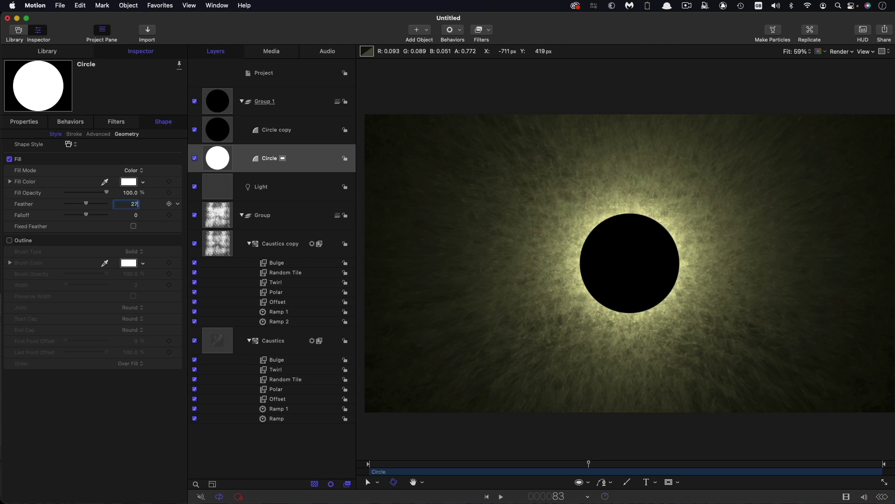
key("Return")
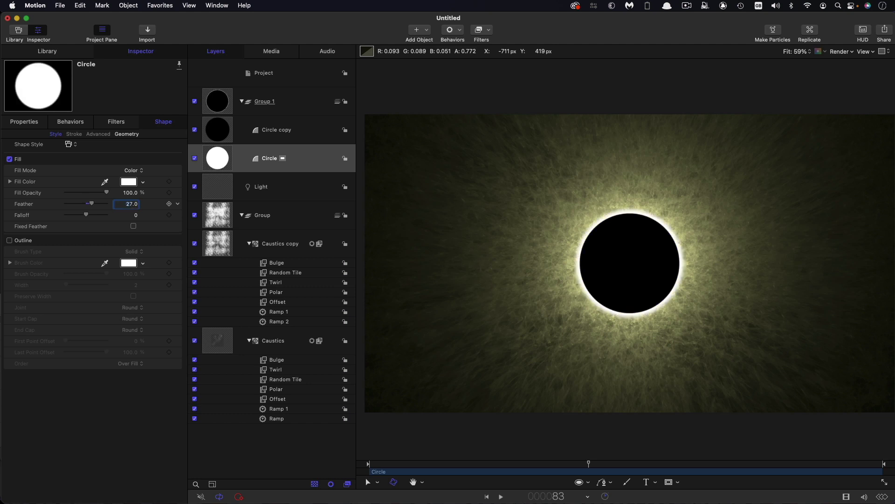
Add a Crystallize filter to the white circle and copy it onto Circle copy
left_click(480, 29)
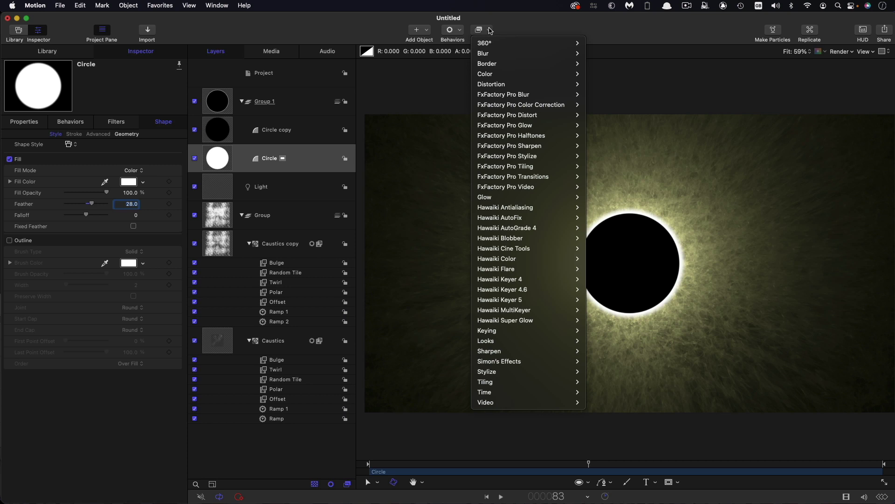
mouse_move(487, 372)
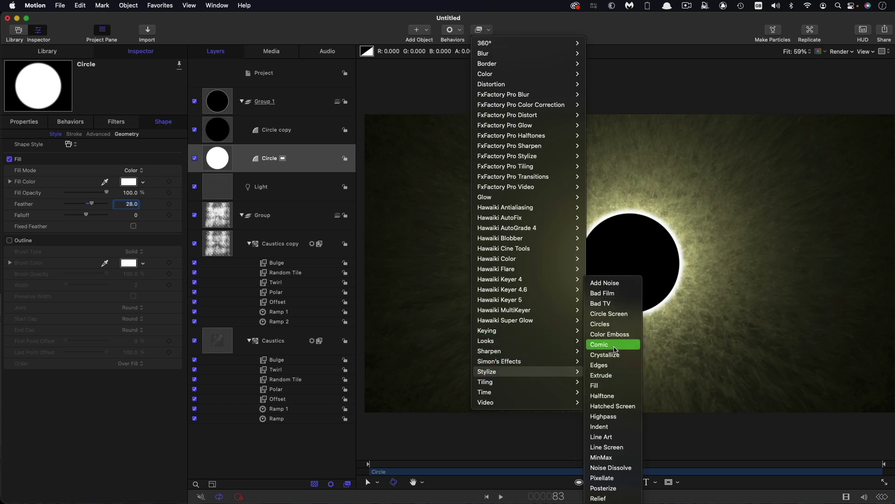
left_click(614, 356)
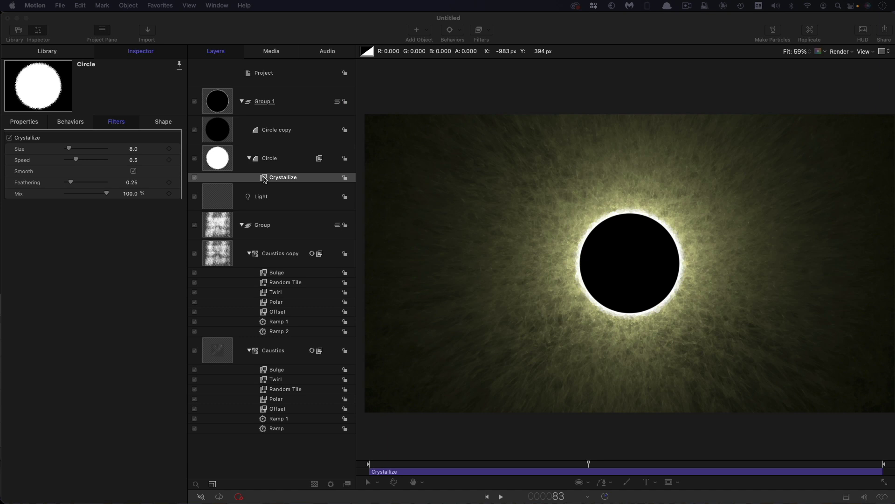
left_click_drag(266, 180, 219, 131)
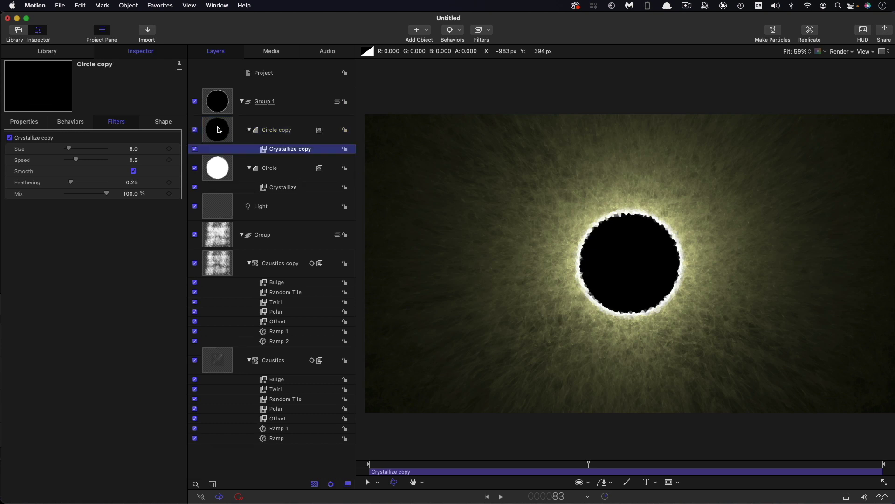
Set the copied Crystallize filter to Size 3 and Mix 75
left_click(134, 149)
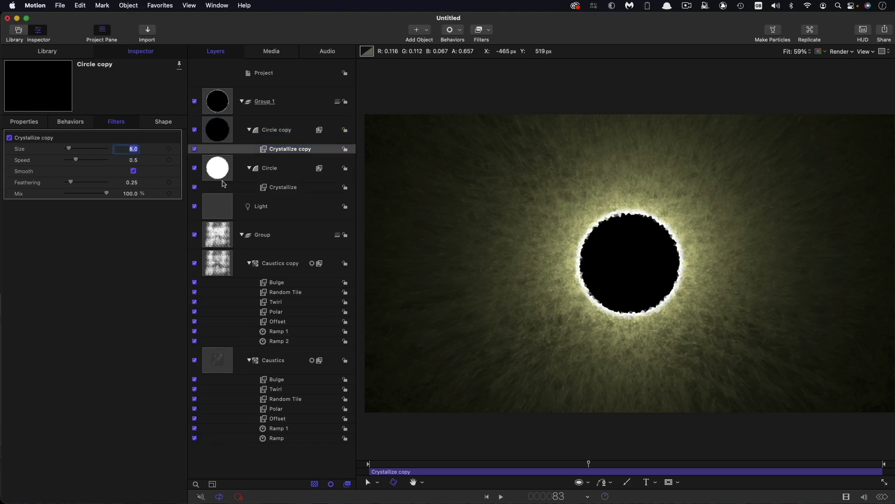
type("3")
key("Return")
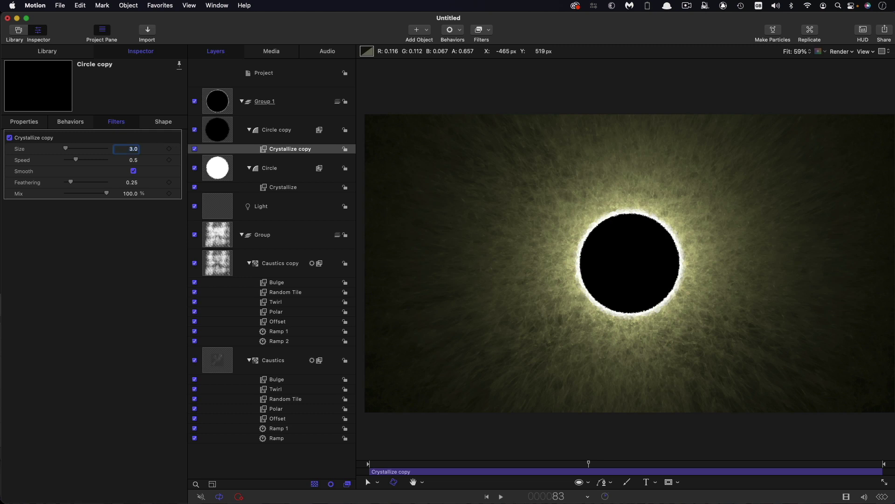
left_click(130, 193)
type("75")
key("Return")
Set the black Circle copy's Feather to -25
left_click(220, 127)
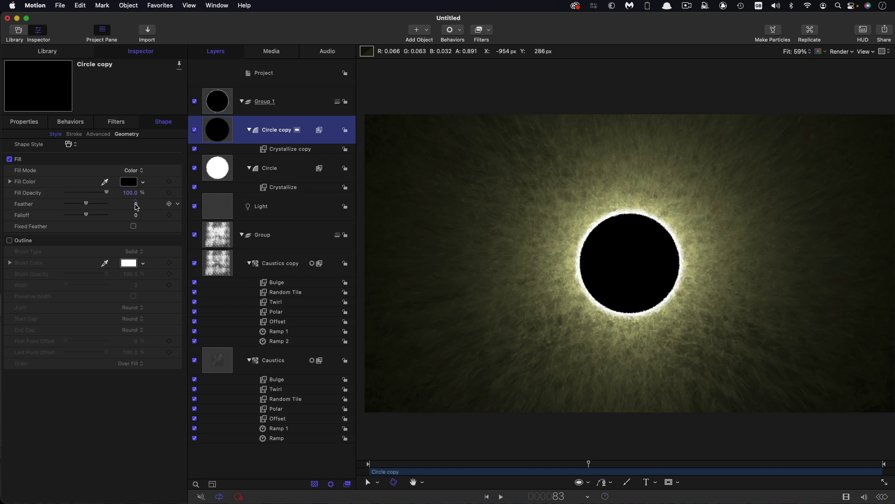
left_click(136, 206)
type("-25")
key("Return")
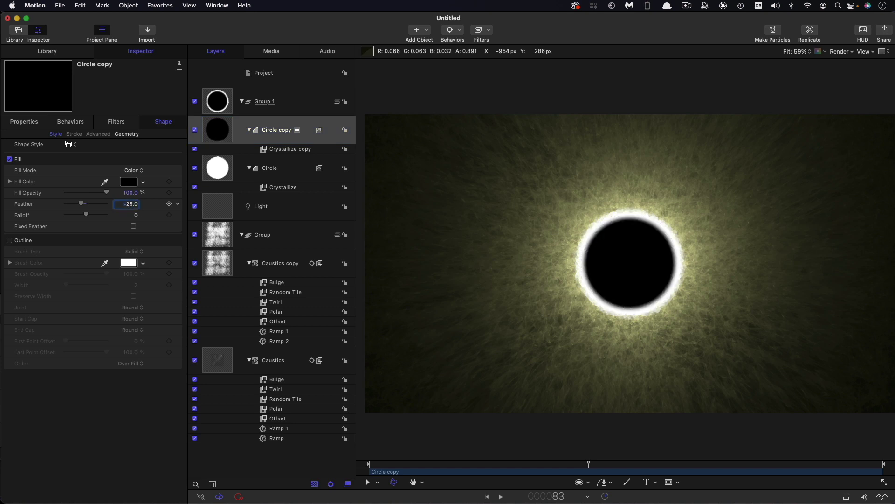
left_click(290, 101)
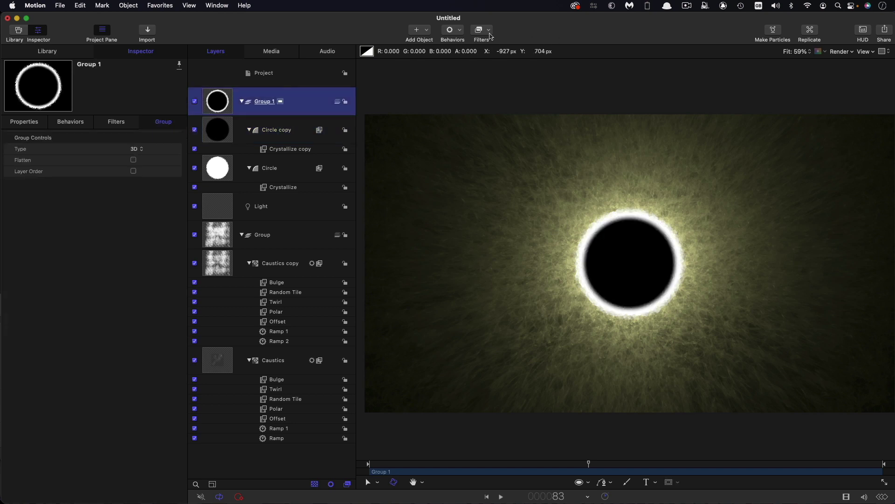
Add a Levels filter to Group 1 and lower its Blue output to tint the ring yellow
left_click(490, 30)
mouse_move(513, 74)
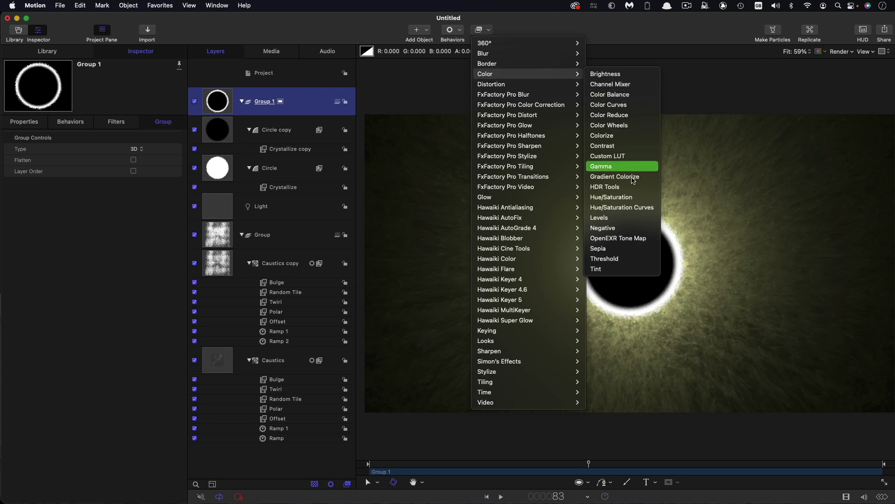
left_click(631, 221)
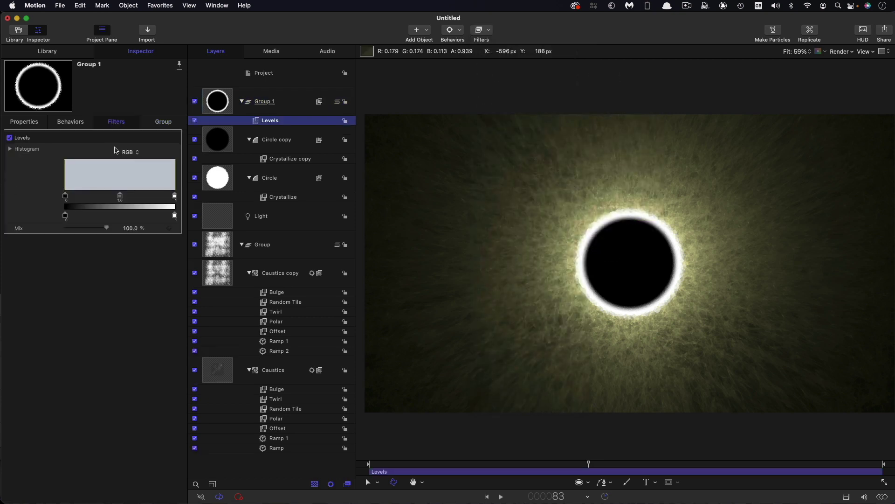
left_click(133, 152)
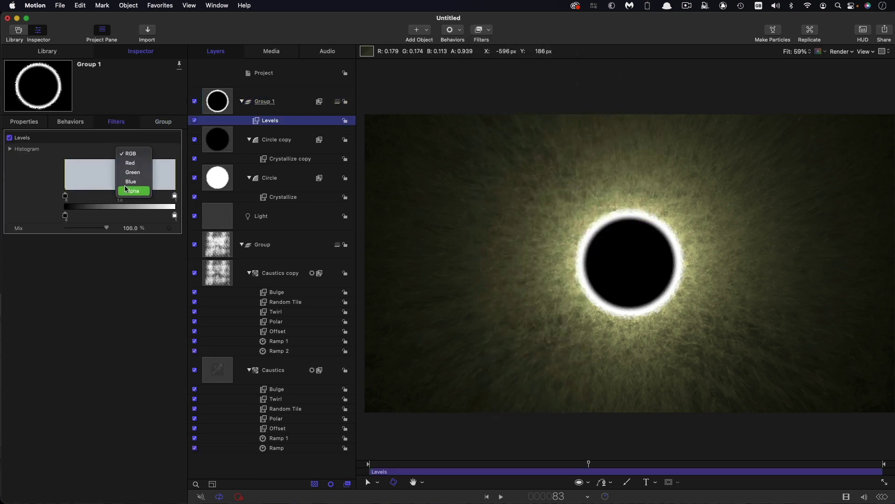
key("Return")
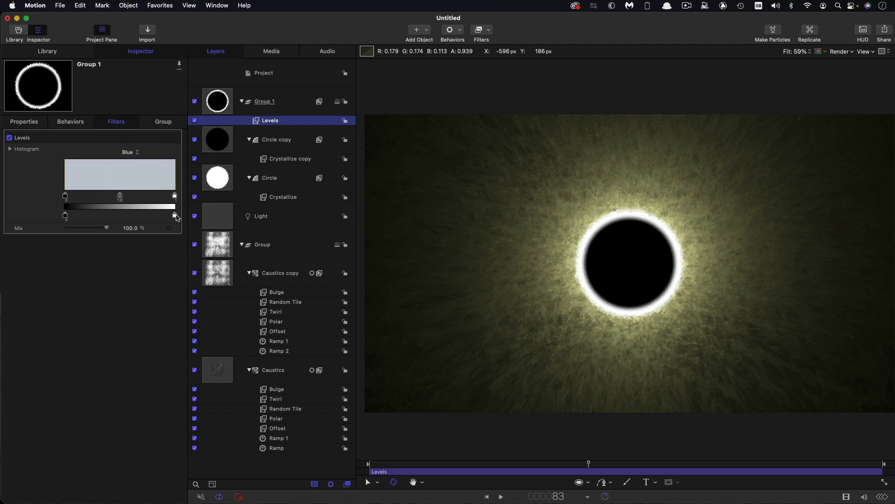
left_click_drag(176, 217, 147, 219)
Add a Neon glow filter to Group 1 and move Levels above Neon
left_click(222, 97)
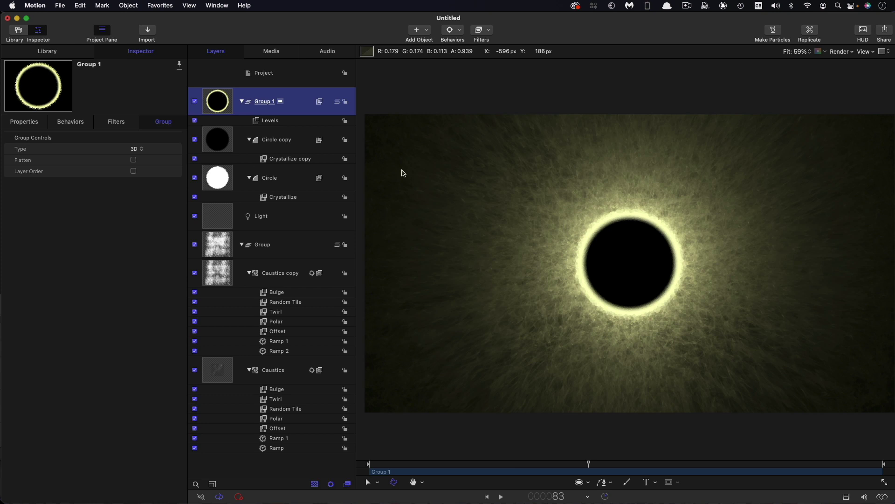
left_click(482, 29)
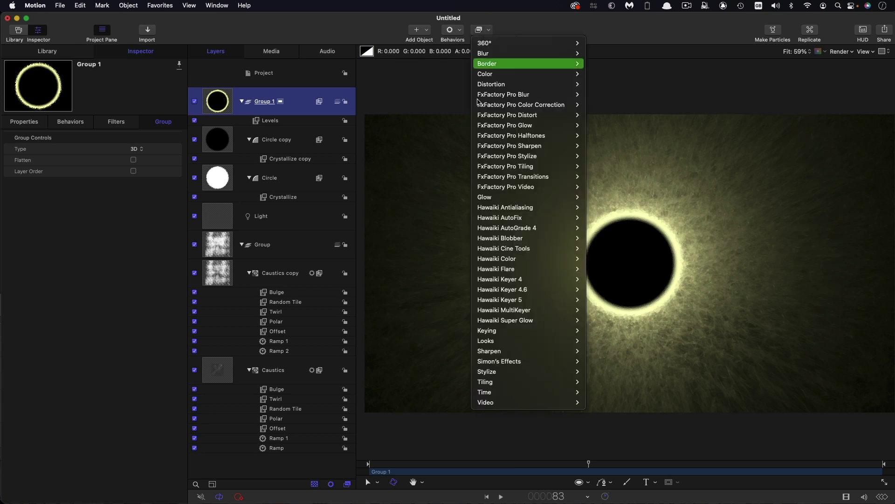
mouse_move(486, 198)
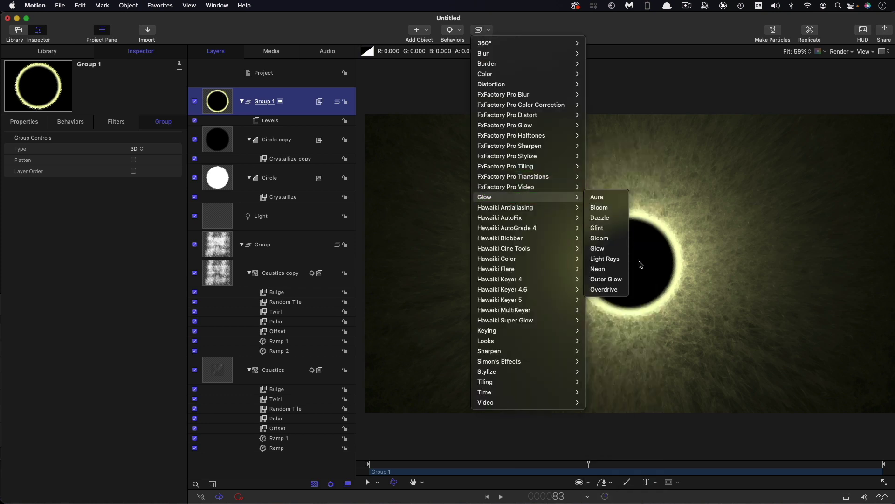
left_click(598, 269)
left_click(257, 132)
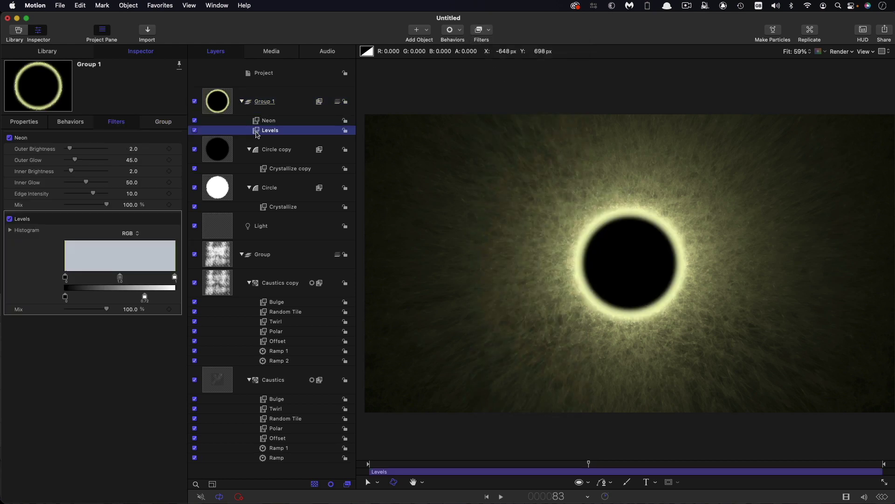
left_click_drag(257, 134, 259, 115)
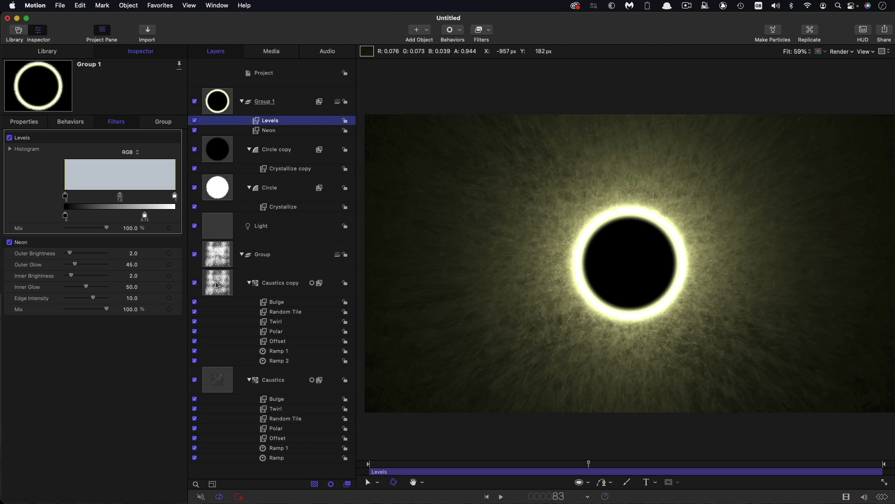
Duplicate the Caustics copy layer
left_click(216, 285)
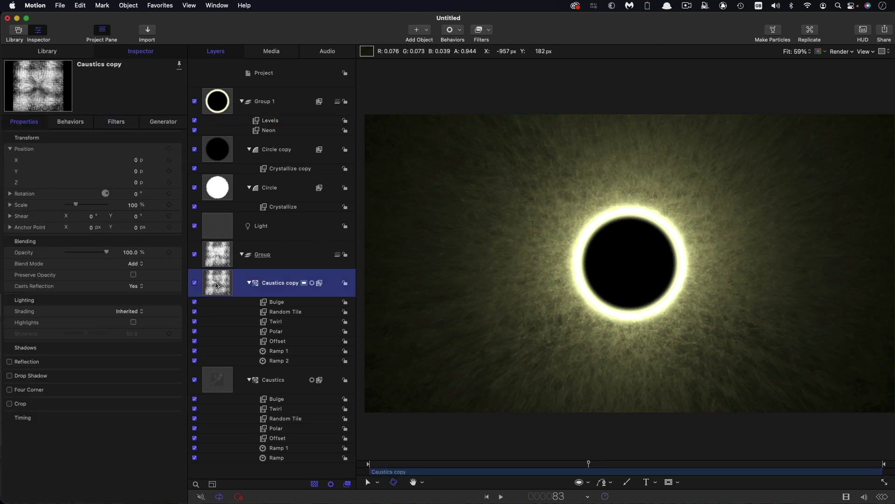
right_click(217, 280)
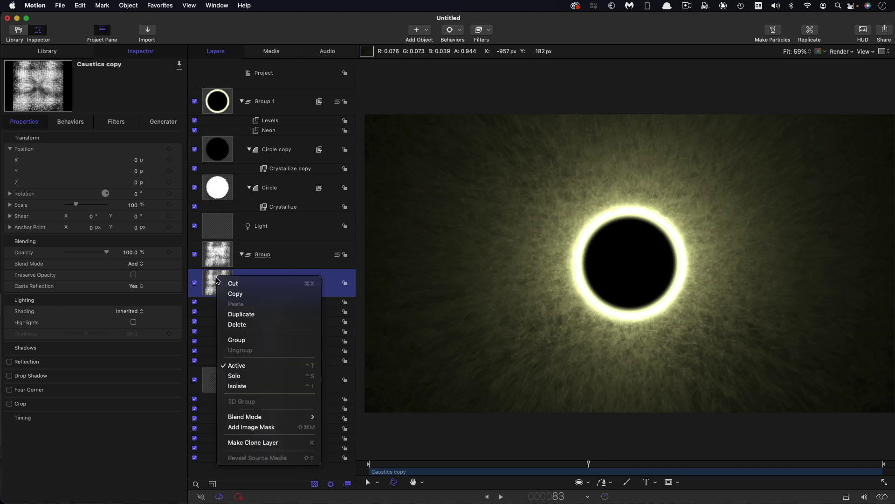
left_click(249, 314)
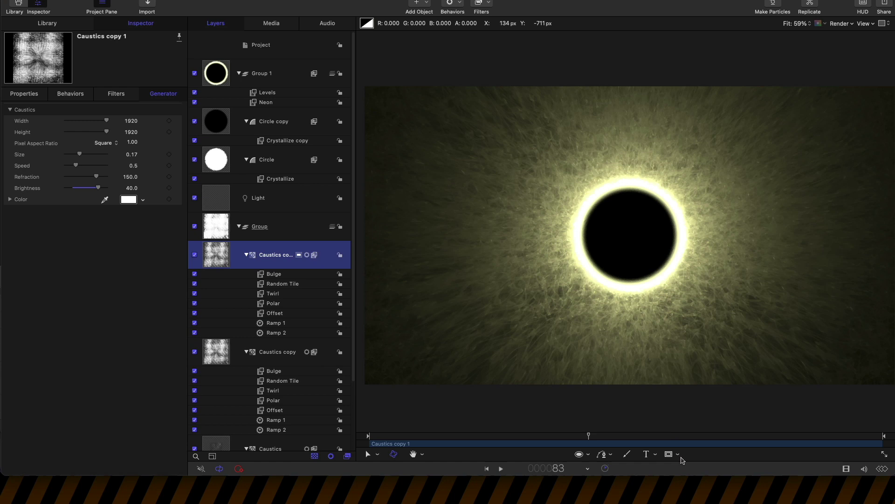
Draw a Circle Mask centred on the eclipse and set its Radius to 225
left_click(678, 483)
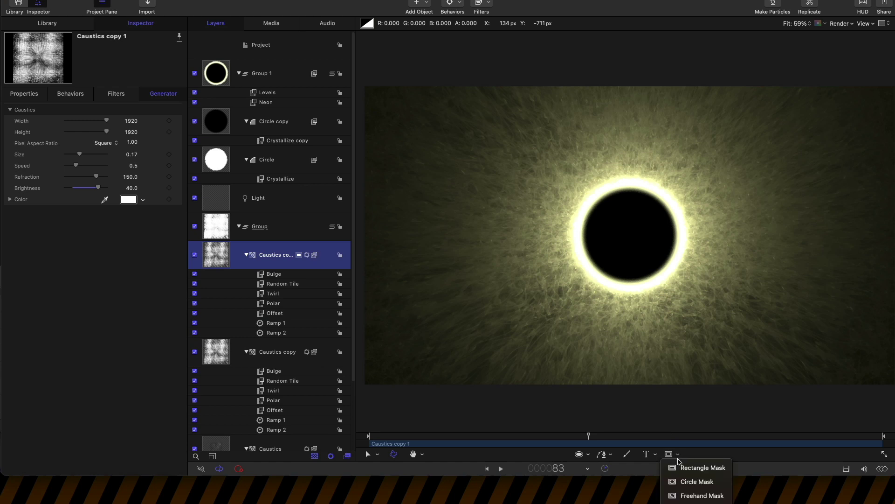
left_click(695, 481)
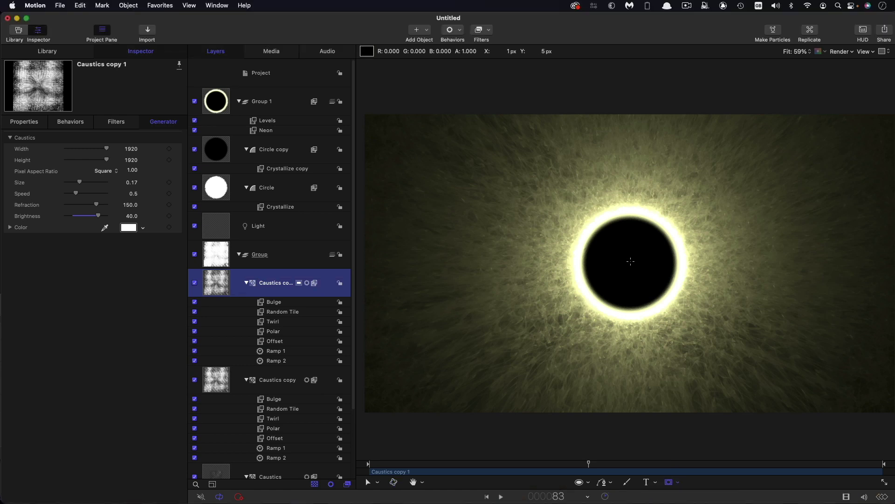
left_click_drag(630, 261, 694, 331)
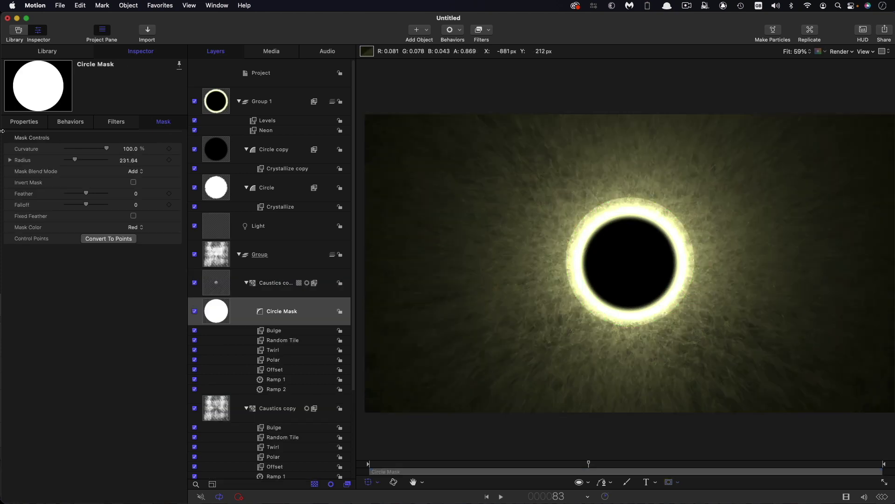
left_click(29, 122)
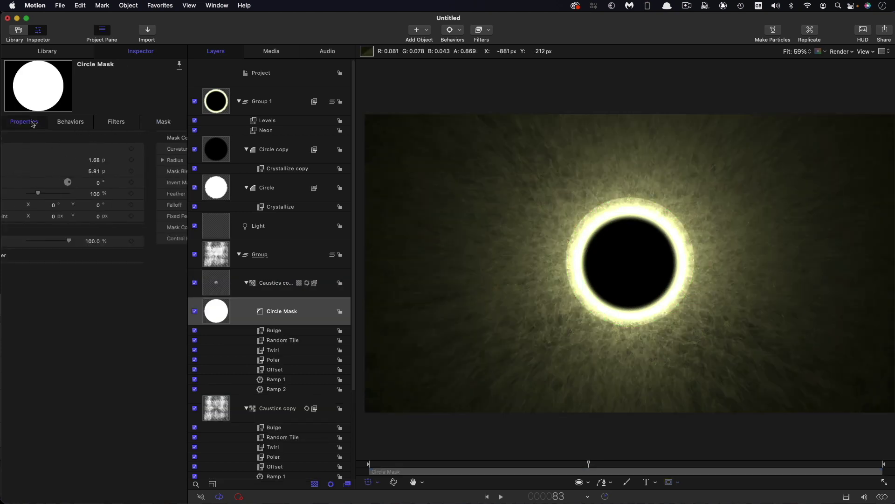
left_click(163, 122)
left_click(127, 160)
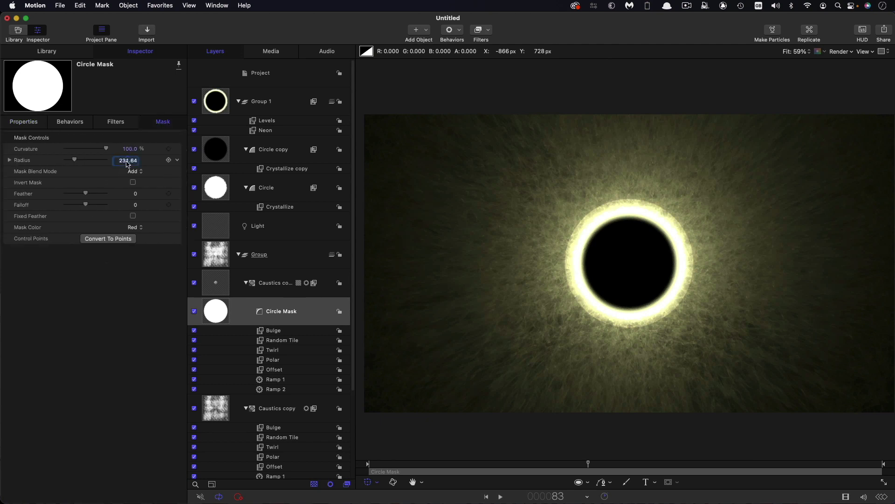
type("225")
key("Return")
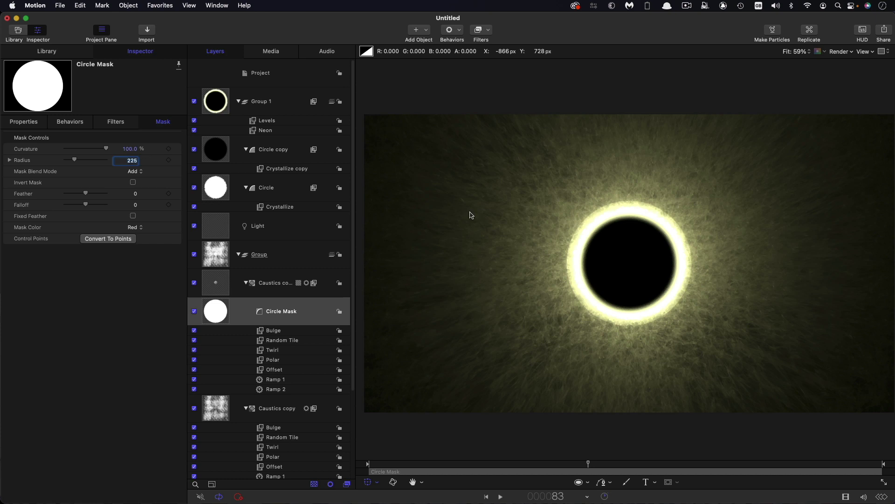
Add a Crystallize filter of size 30 to the Circle Mask and preview playback
left_click(489, 29)
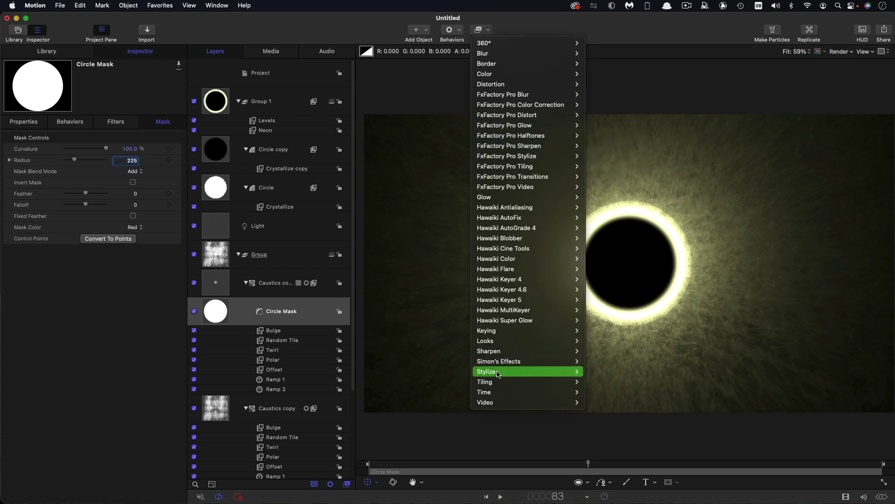
mouse_move(499, 372)
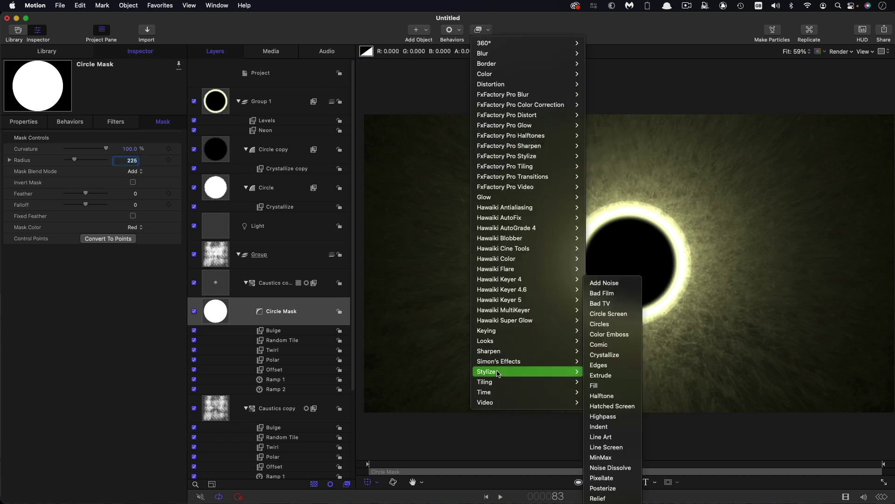
left_click(612, 359)
left_click(133, 148)
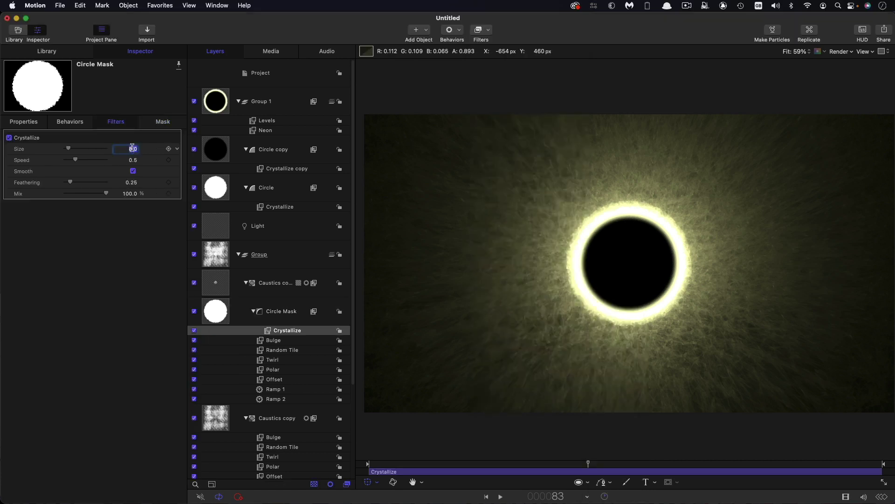
type("30")
key("Return")
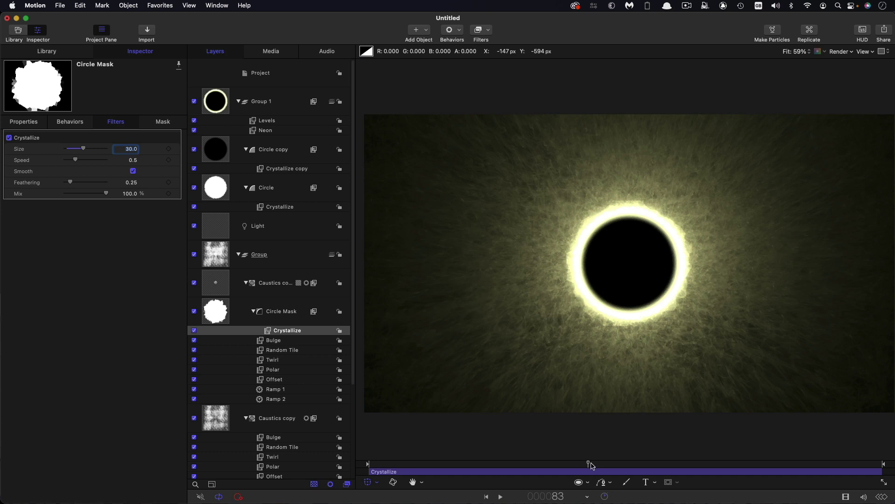
key("space")
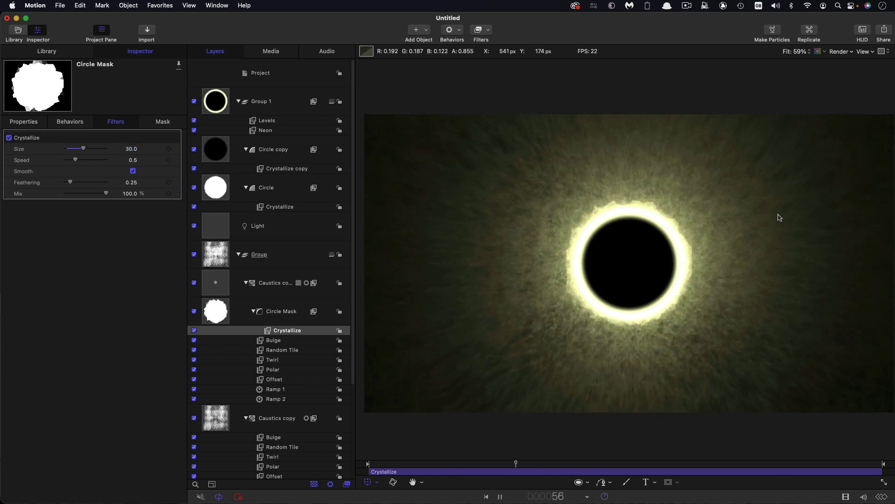
key("space")
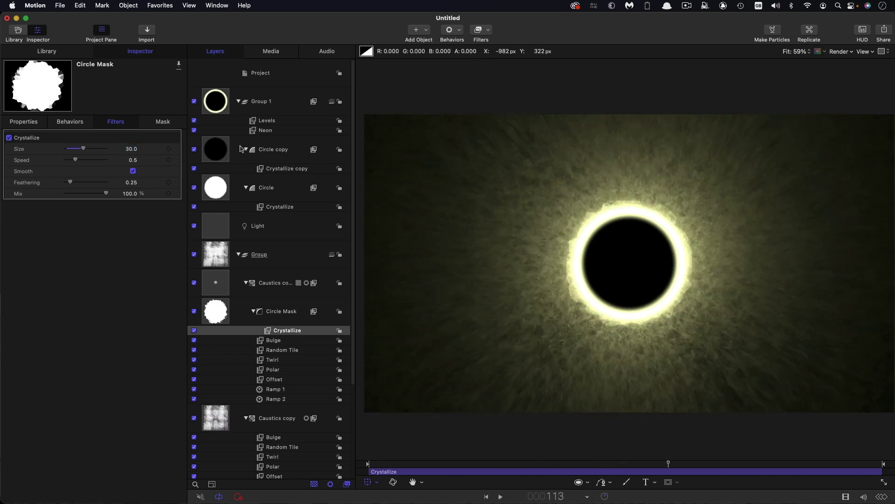
Add a Gaussian Blur of amount 8 to the Circle Mask, then select Caustics copy 1
left_click(490, 30)
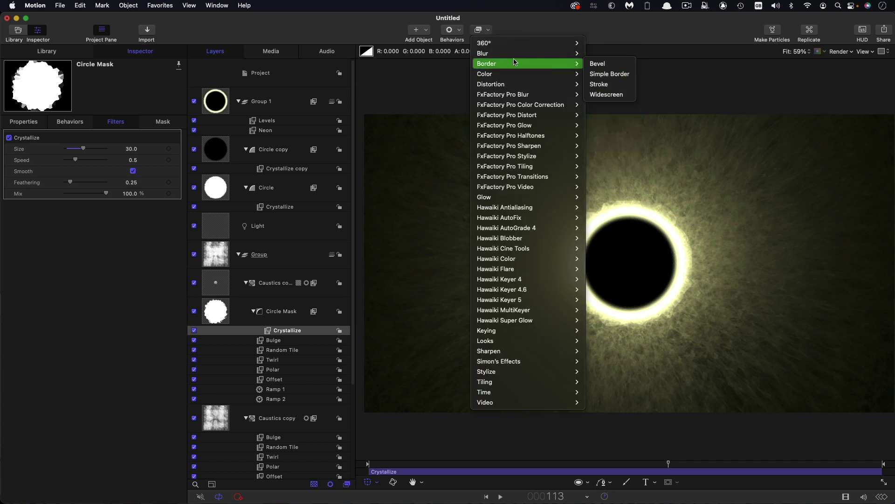
mouse_move(571, 53)
left_click(602, 104)
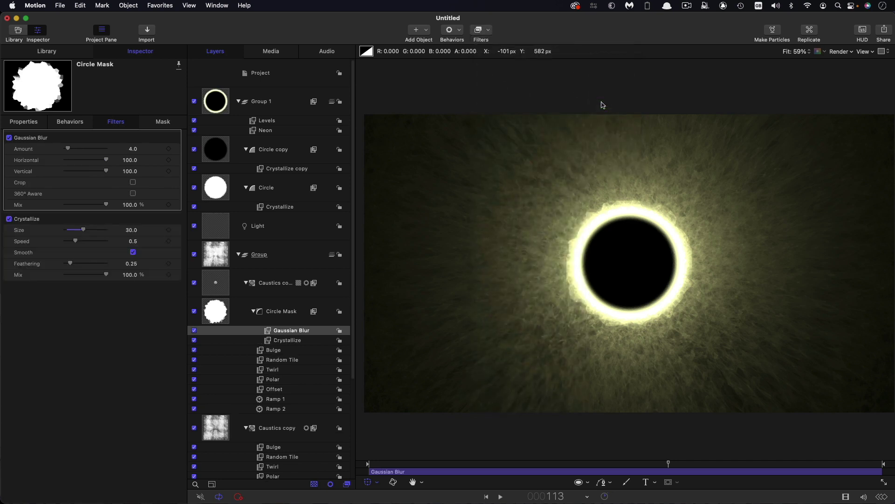
left_click(133, 149)
type("8")
key("Return")
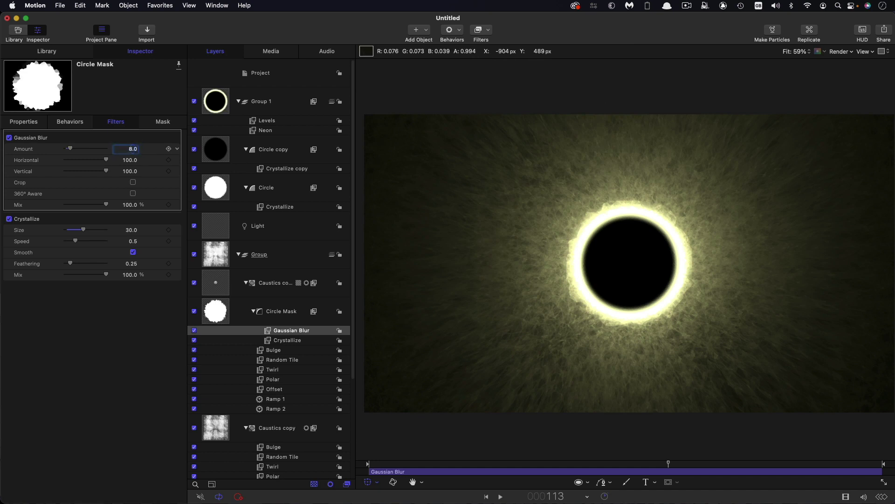
left_click(679, 278)
key("space")
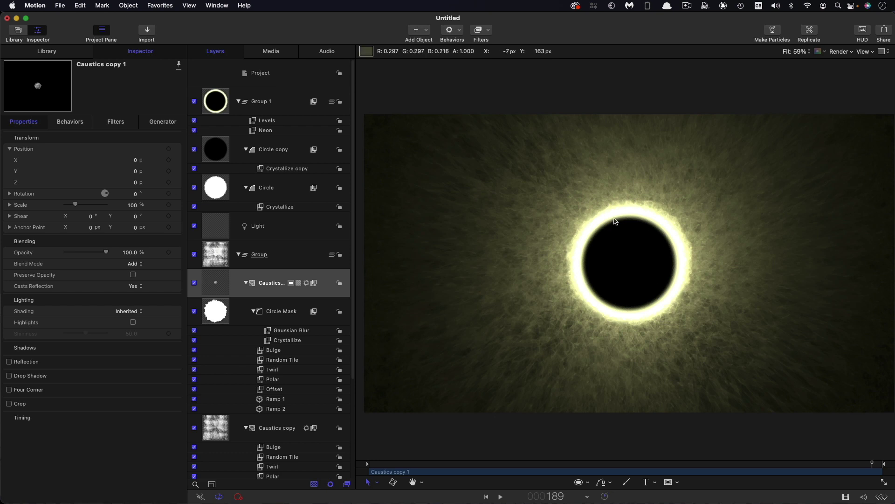
Set the black Circle copy disc's radius to 190
left_click(218, 147)
left_click(165, 122)
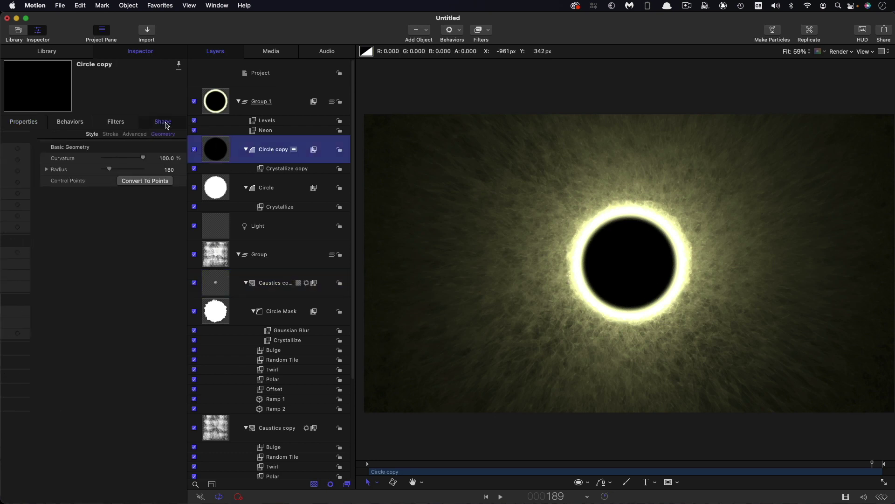
left_click(137, 171)
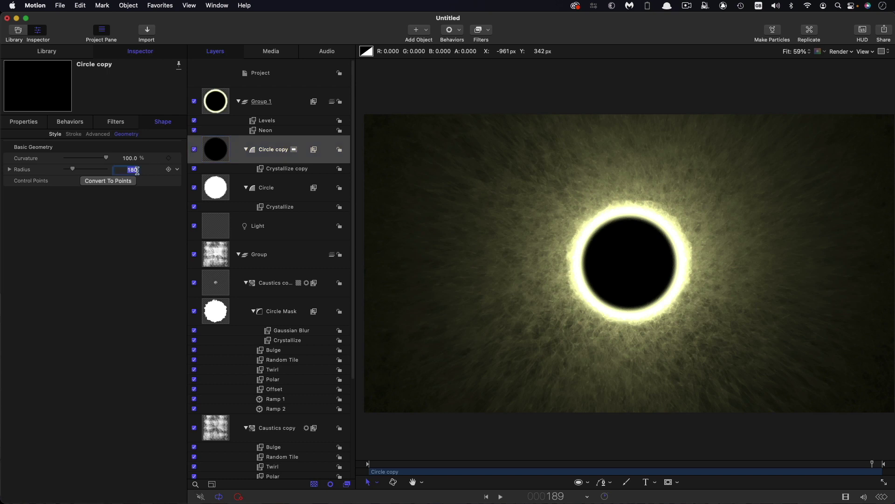
type("190")
key("space")
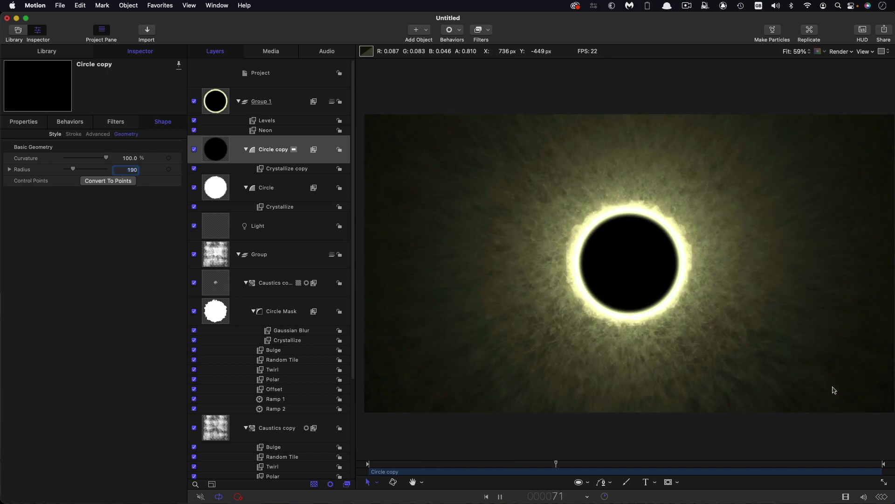
Nudge the moon disc to about X -32.15, Y -7.74, then scrub to a later frame
left_click(216, 149)
key("space")
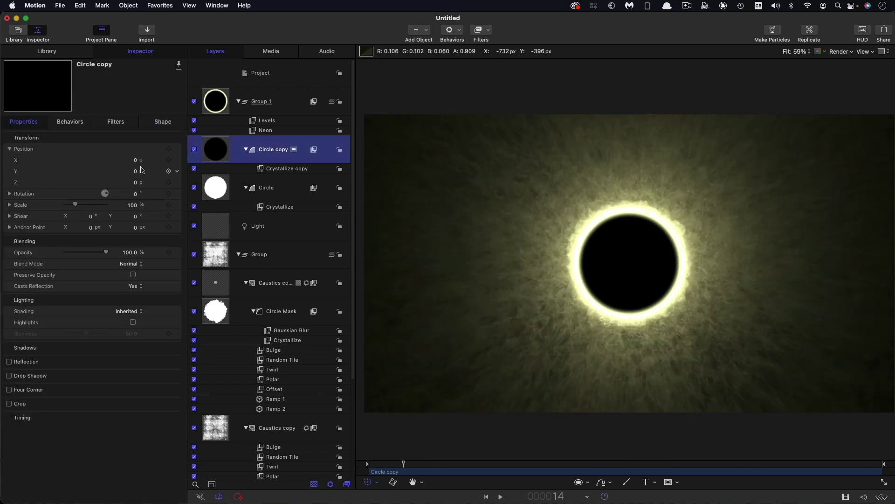
left_click_drag(135, 160, 128, 171)
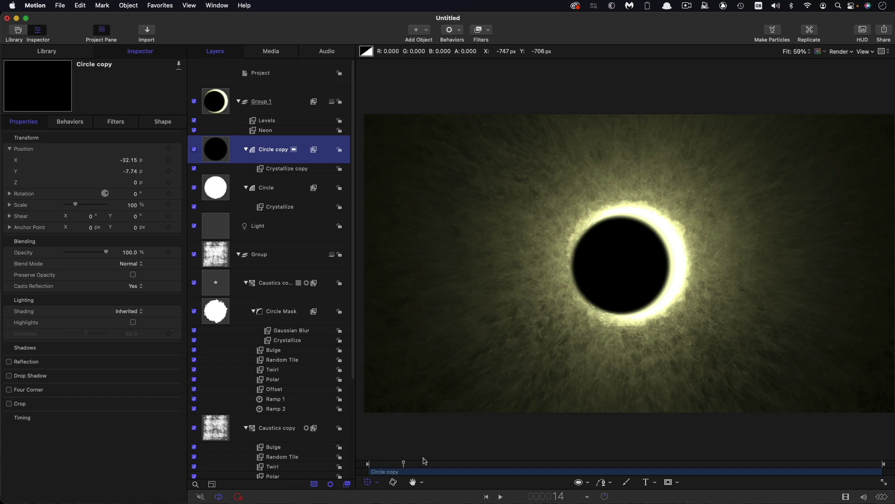
left_click_drag(404, 464, 535, 463)
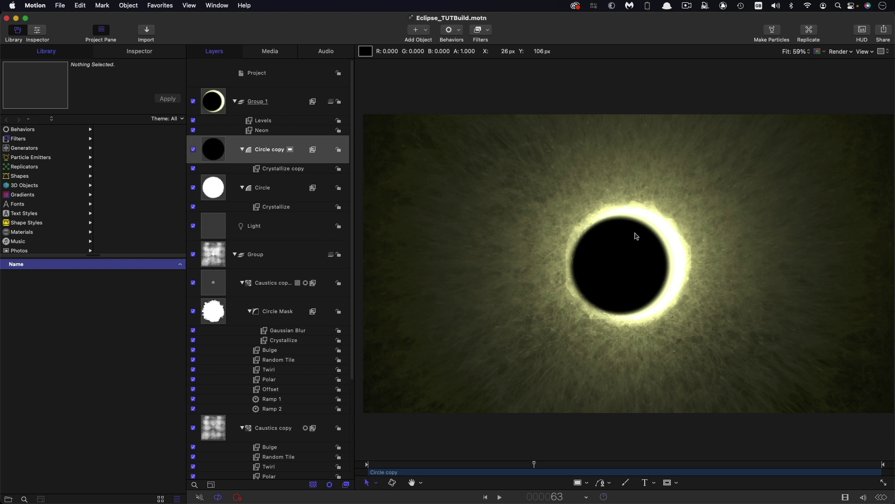
Add a Gaussian Blur to the Circle copy moon disc with amount 500
left_click(208, 152)
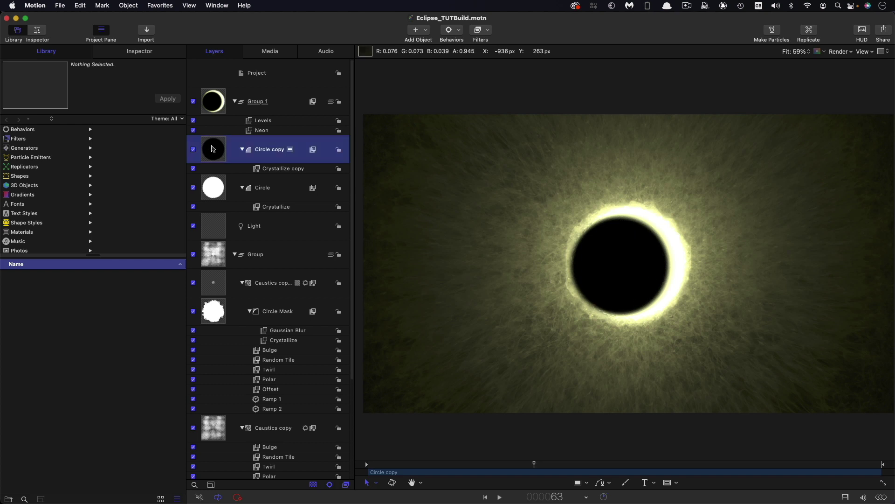
left_click(489, 33)
mouse_move(496, 56)
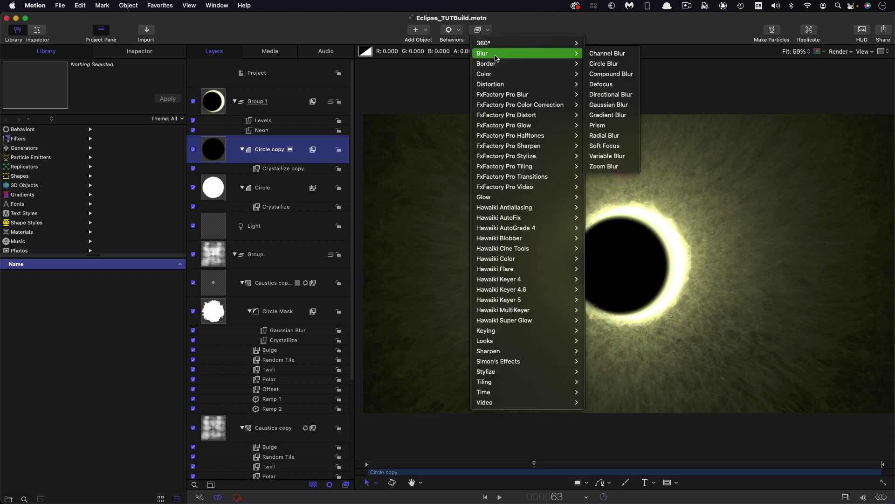
left_click(610, 105)
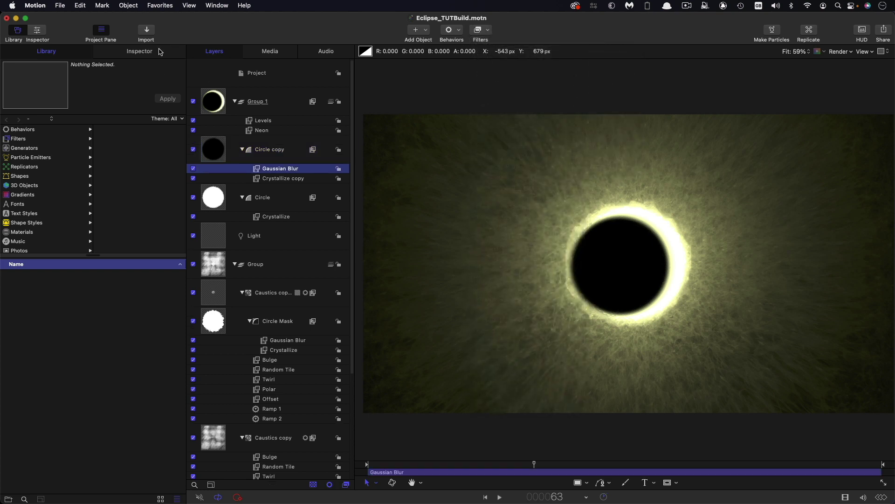
left_click(155, 51)
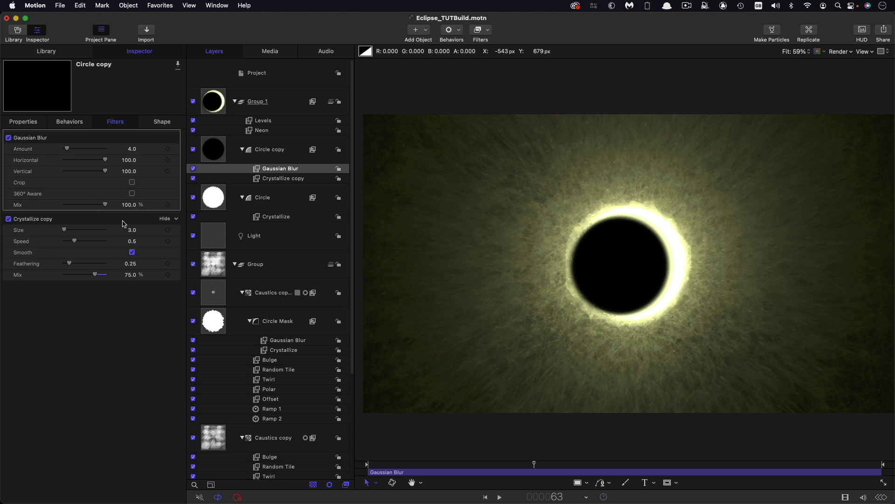
left_click(132, 149)
type("500")
key("Return")
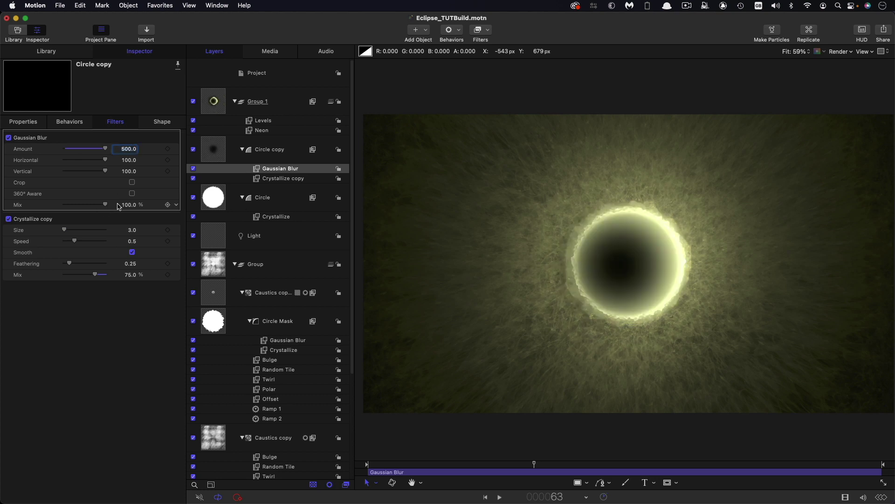
Scrub the blur Amount up to 986 and Mix down to about 27%
left_click_drag(103, 205, 84, 206)
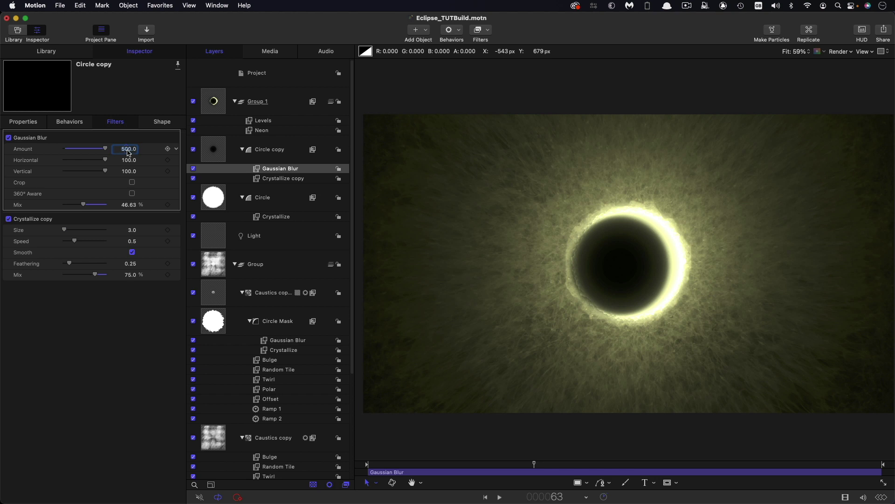
left_click_drag(126, 149, 126, 150)
left_click_drag(83, 205, 76, 208)
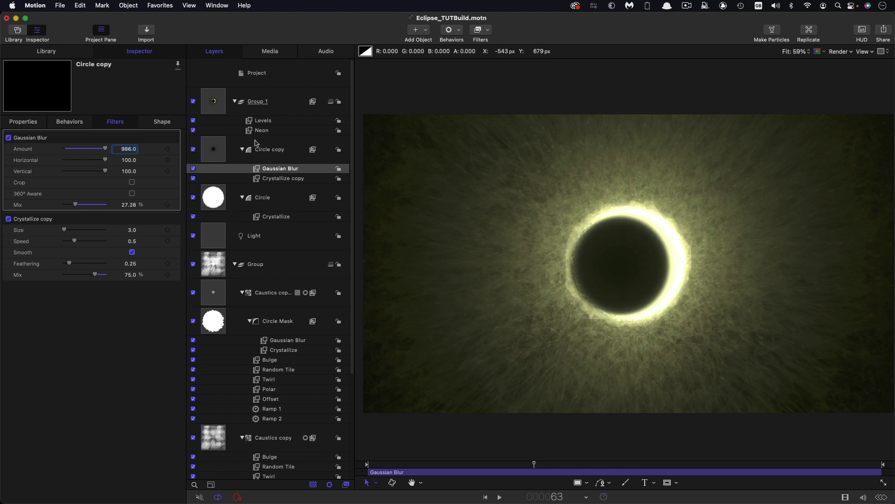
Add a Blue Noise Add Noise filter to the Circle copy disc, mixed at about 13%, then also select its Gaussian Blur
left_click(218, 153)
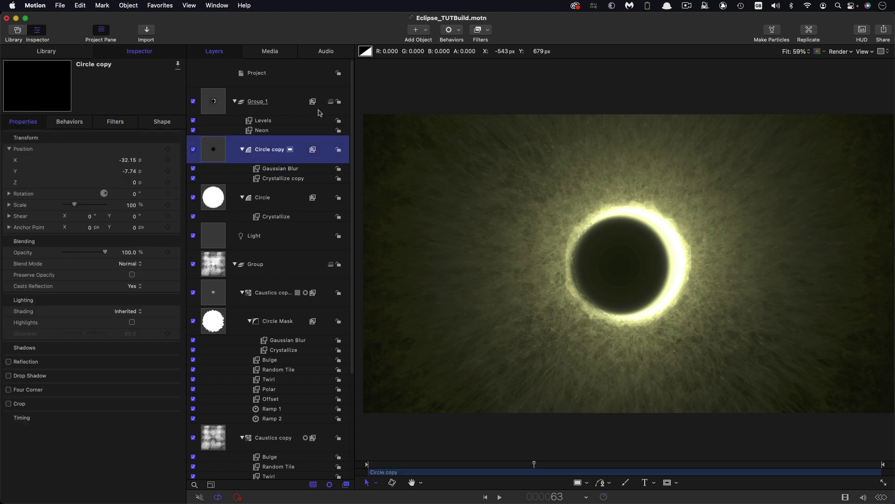
left_click(489, 30)
mouse_move(495, 373)
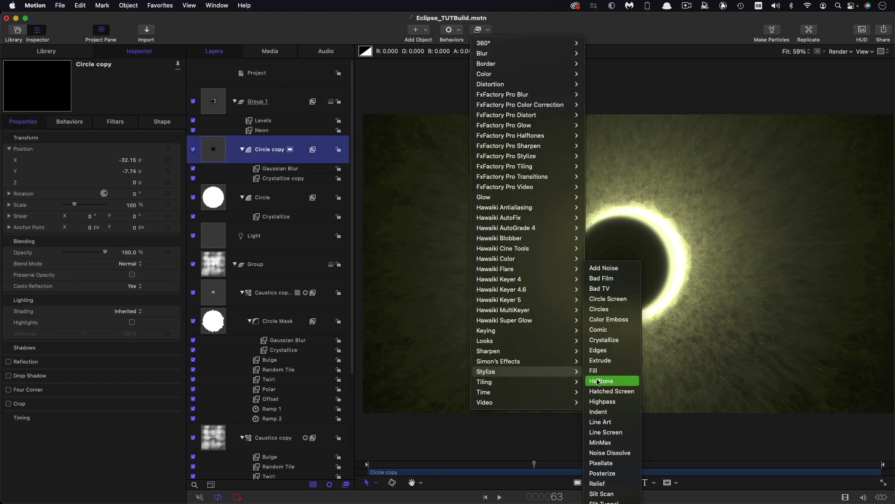
left_click(621, 274)
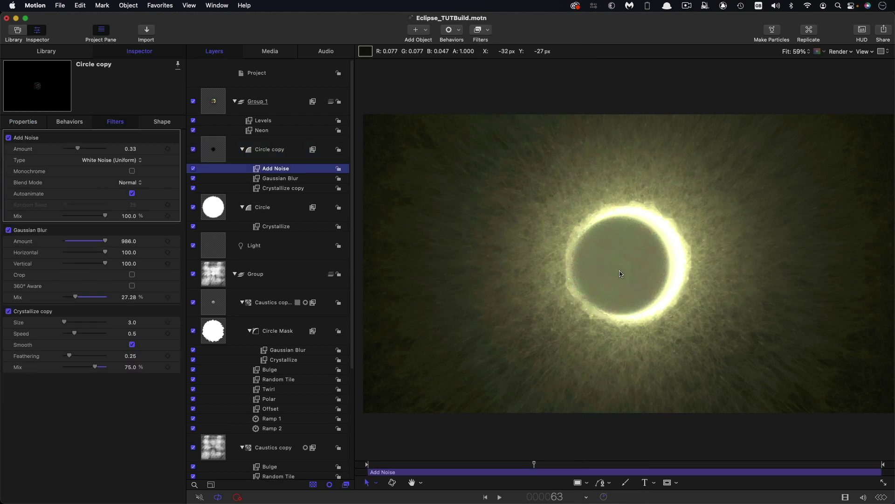
left_click(117, 161)
left_click(114, 181)
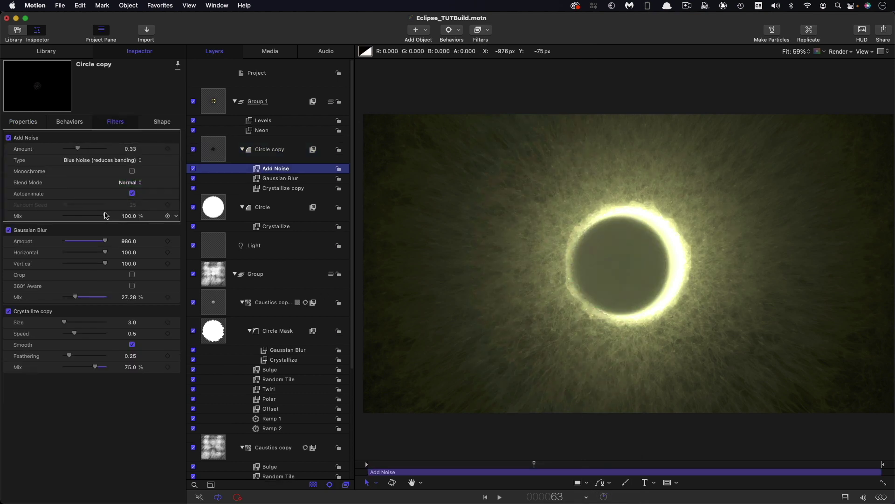
left_click_drag(106, 216, 69, 221)
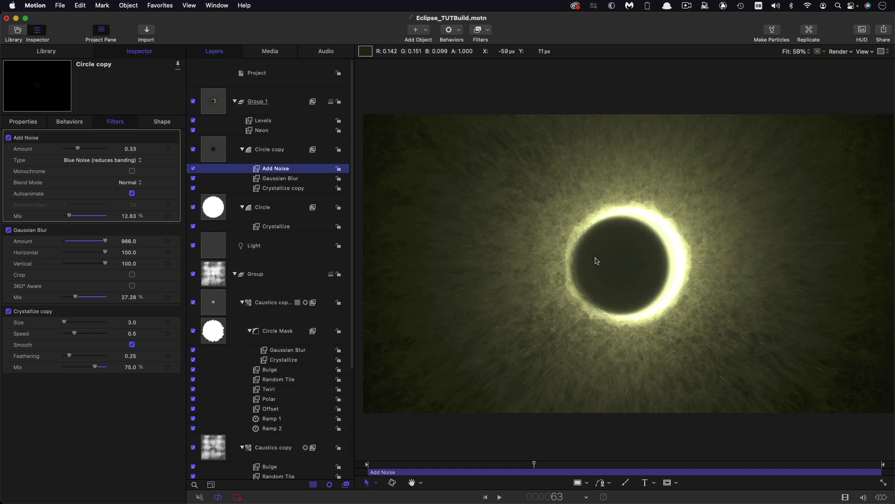
left_click(281, 179, "shift")
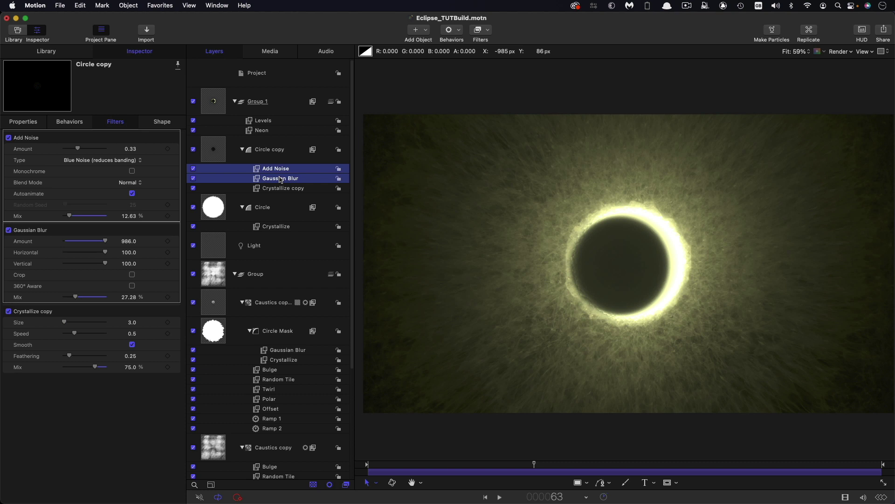
Delete the moon's blur and noise filters and disable Group 1's Levels and Neon filters
right_click(278, 170)
left_click(315, 213)
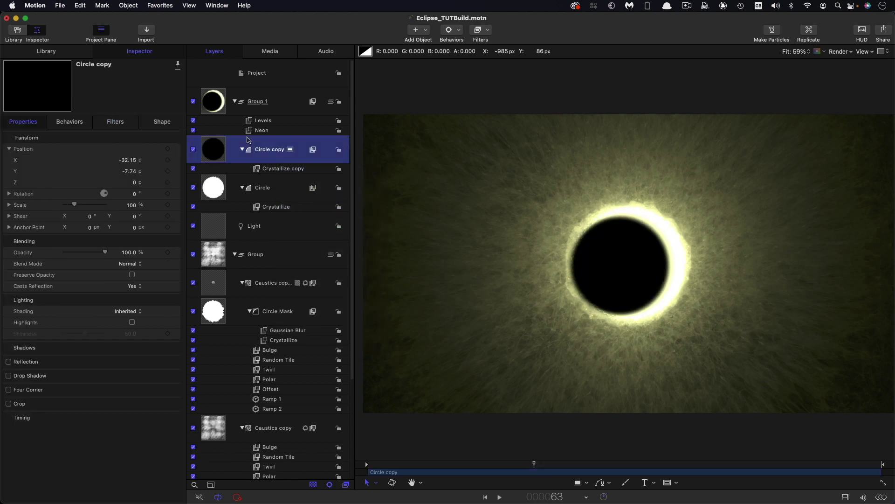
left_click(193, 130)
left_click(193, 120)
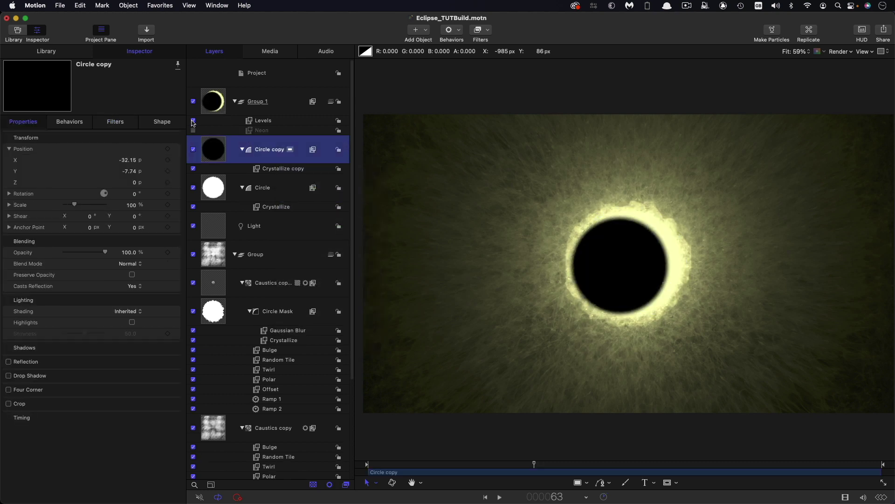
Add Hawaiki Super Glow to Group 1 with blue at 0.3 and threshold 0.17
left_click(218, 98)
left_click(486, 29)
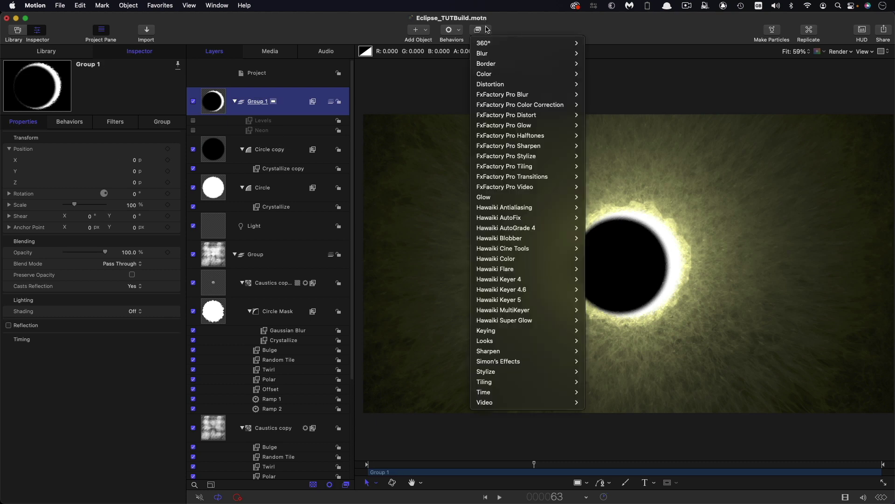
mouse_move(560, 320)
left_click(636, 321)
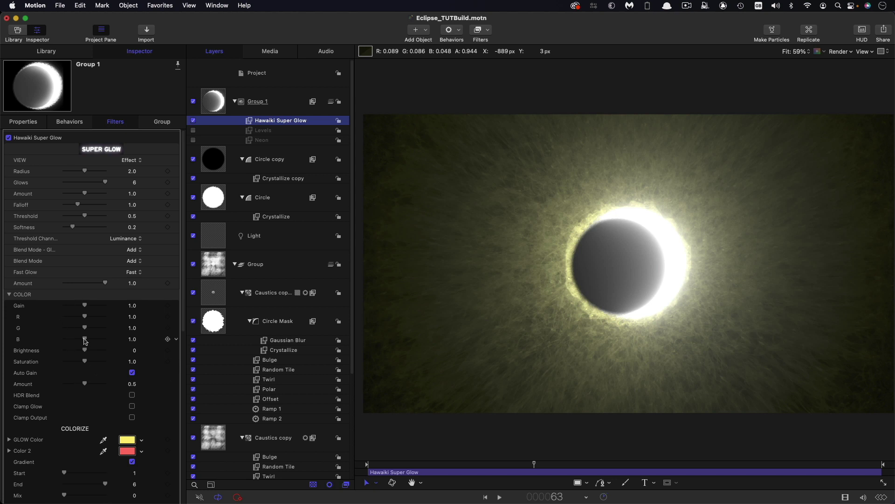
mouse_move(86, 341)
left_mouse_down()
mouse_move(47, 340)
mouse_move(73, 340)
left_mouse_up()
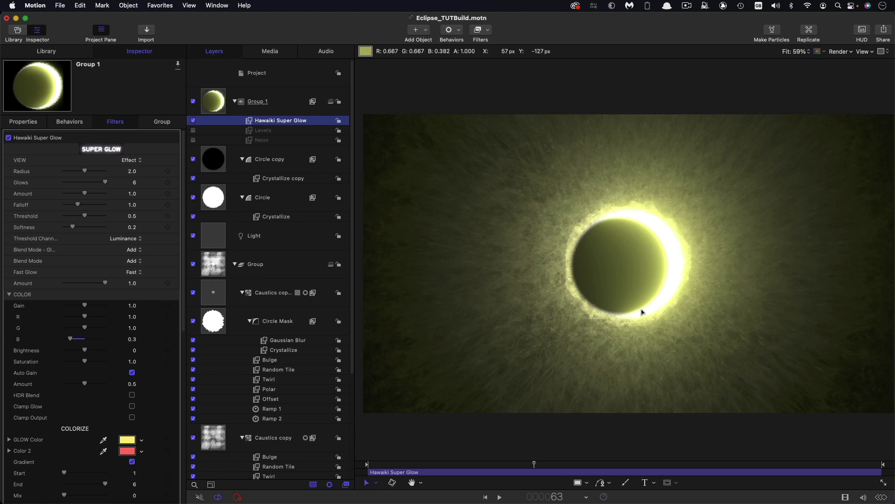
left_click_drag(85, 216, 71, 216)
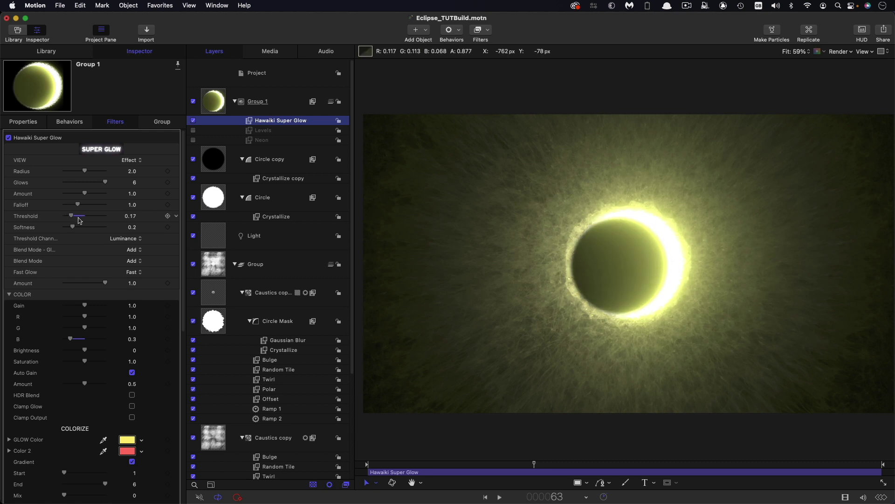